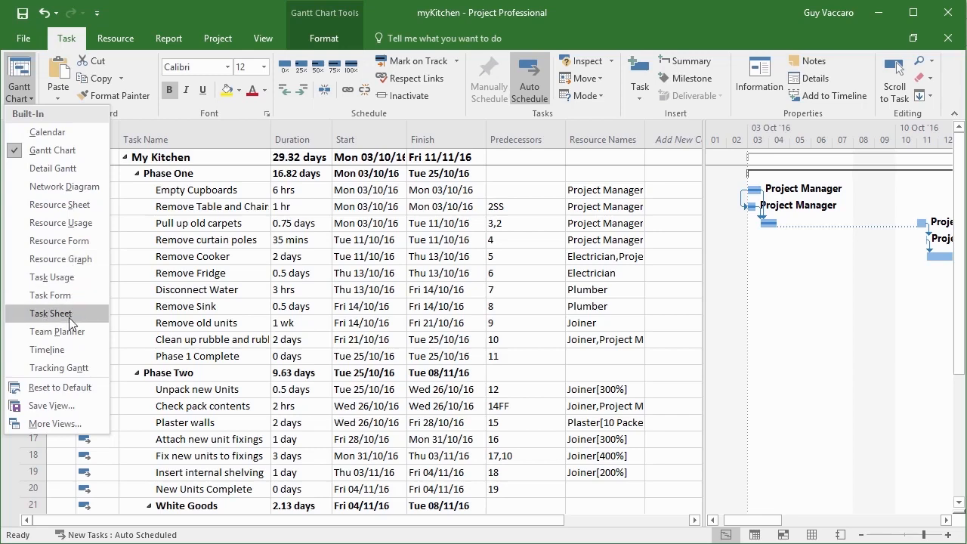
- Look through the full list of available views and close it without applying any
left_click(65, 423)
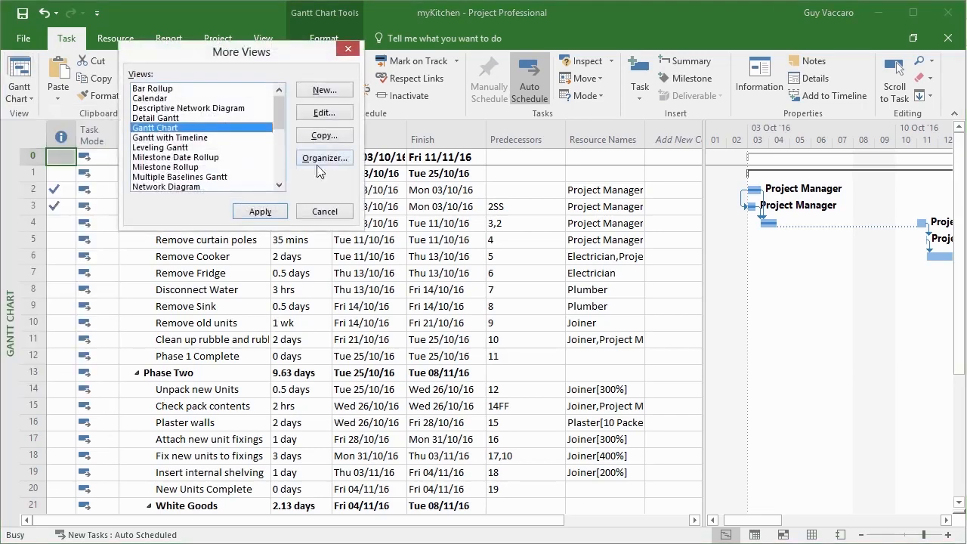
mouse_move(277, 118)
left_mouse_down()
mouse_move(281, 173)
mouse_move(280, 124)
left_mouse_up()
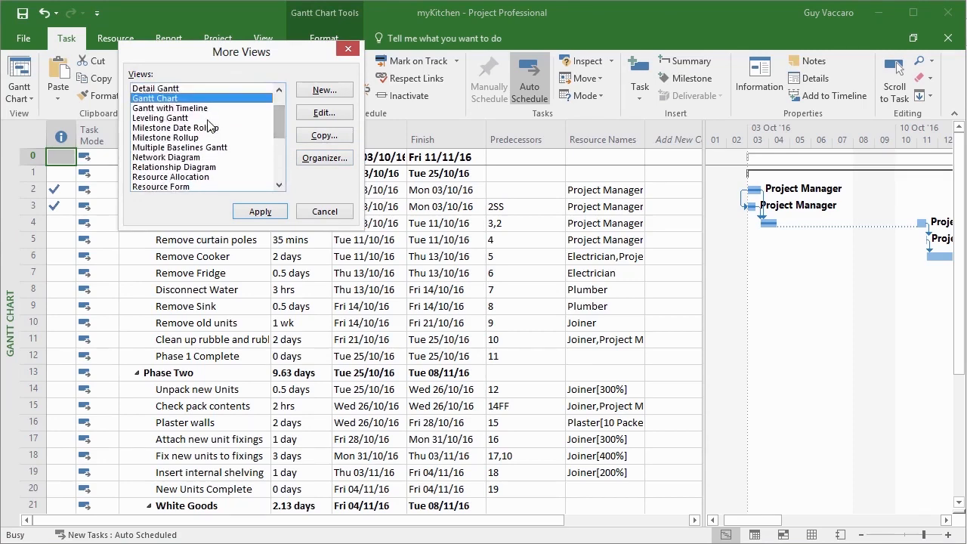
scroll(278, 106, "up", 1)
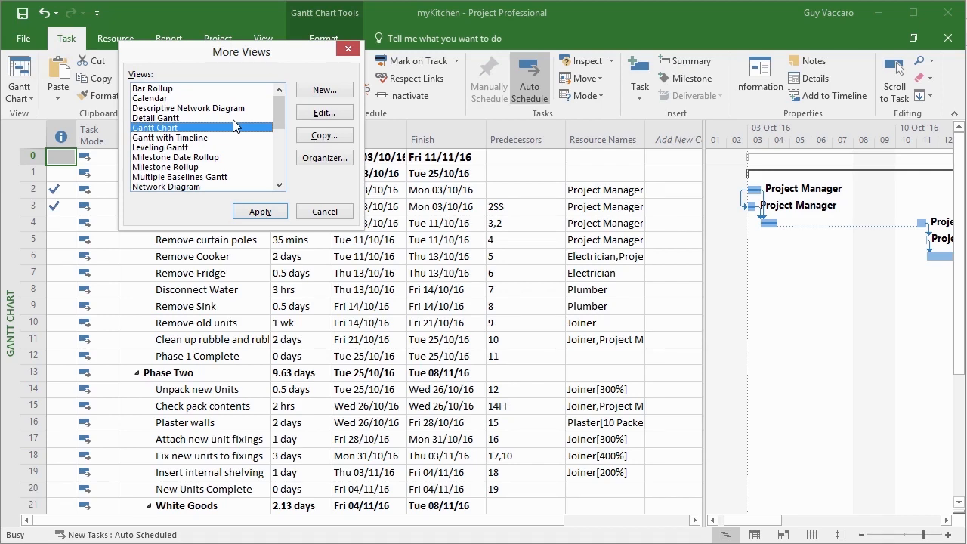
left_click(348, 49)
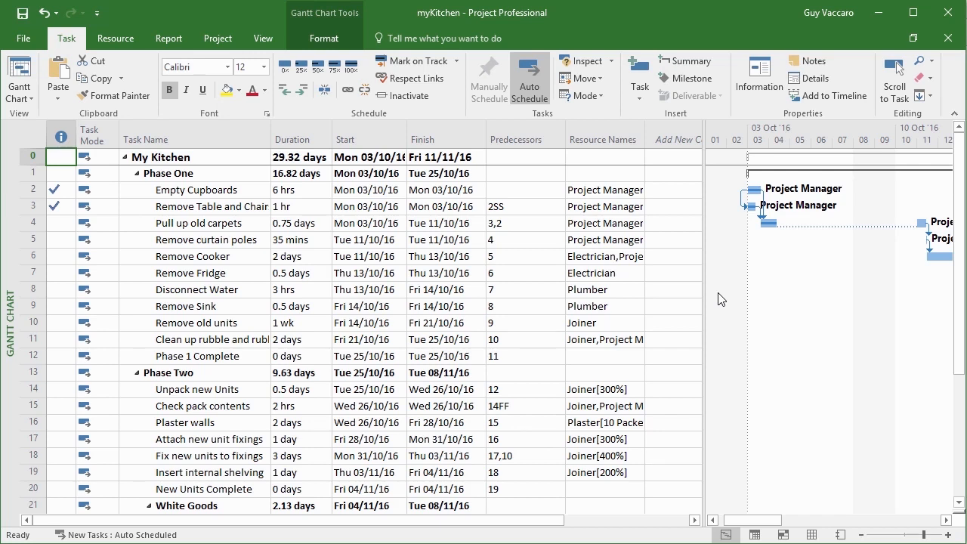
- Duplicate the Gantt Chart view, replacing "Copy of" in its name with the owner's first name in possessive form
left_click(265, 39)
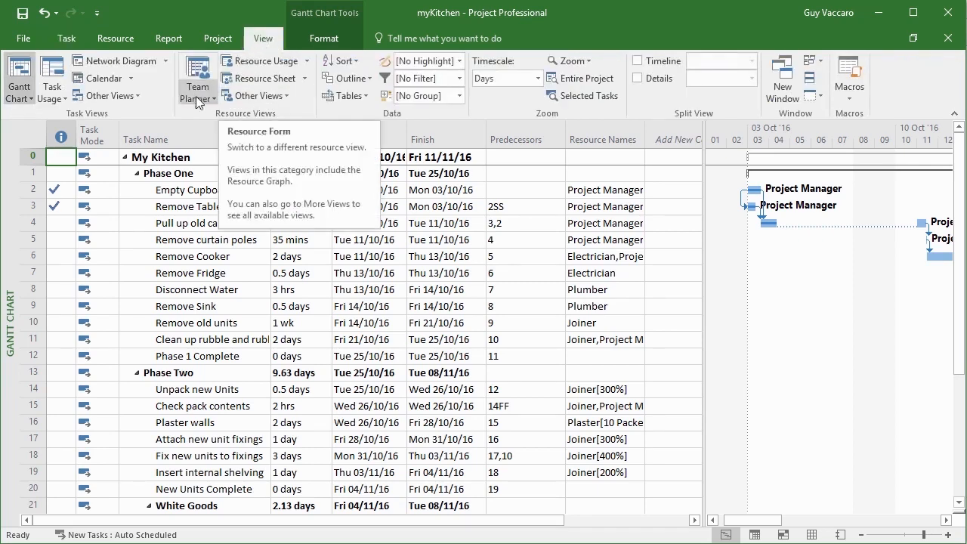
left_click(141, 96)
left_click(133, 225)
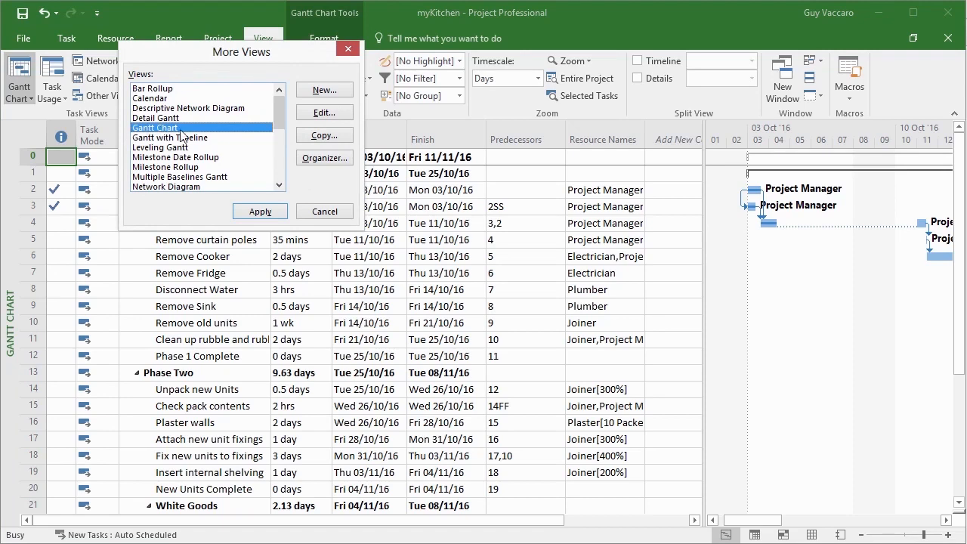
left_click(326, 138)
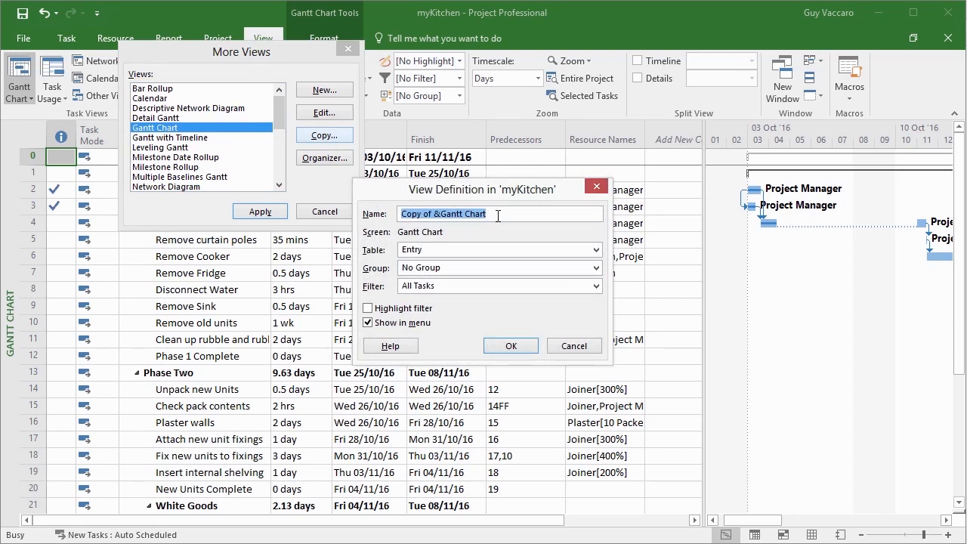
key("Home")
key("shift+Right")
key("shift+Right")
key("shift+Right")
key("shift+Right")
key("shift+Right")
key("shift+Right")
key("shift+Right")
key("shift+Right")
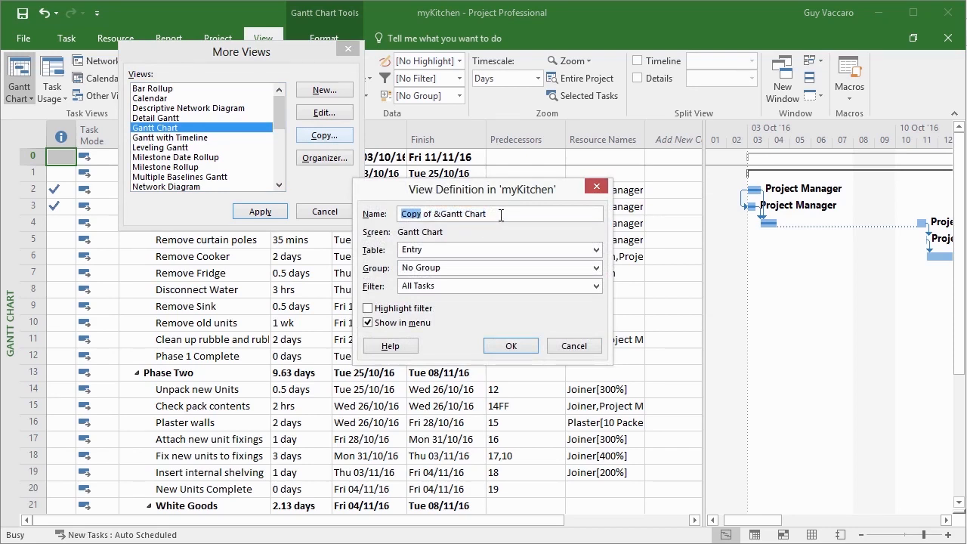
type("Guy's")
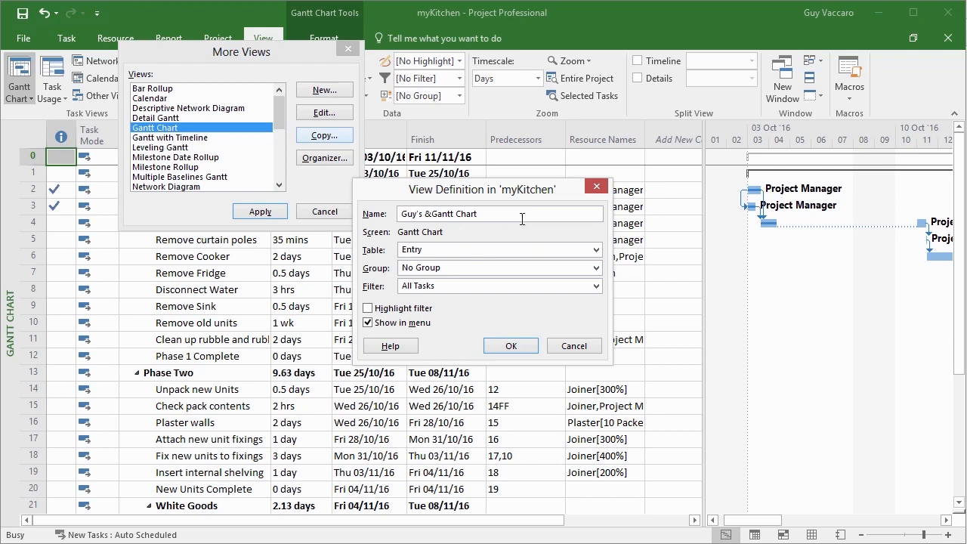
- Keep the Entry table and the All Tasks filter for the copied view, save its definition and apply it
left_click(427, 250)
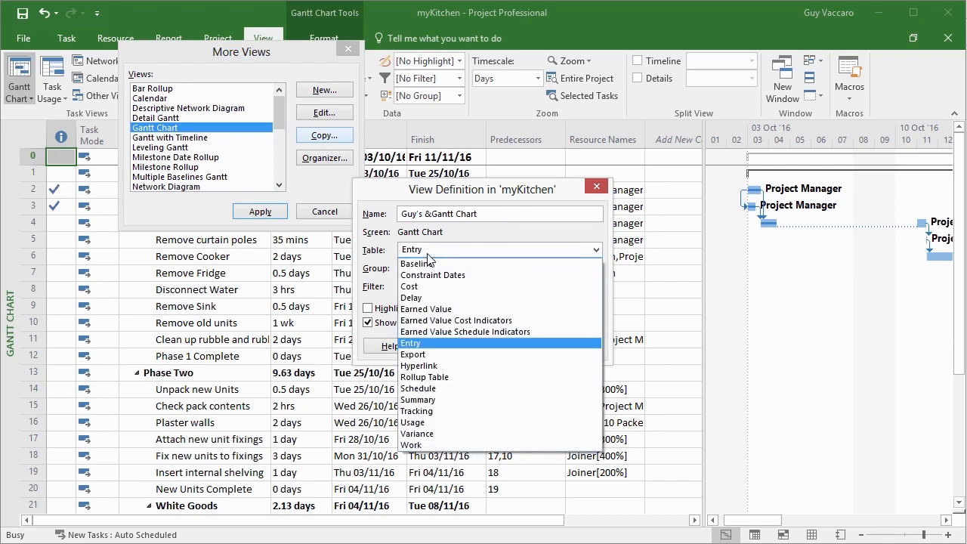
left_click(427, 254)
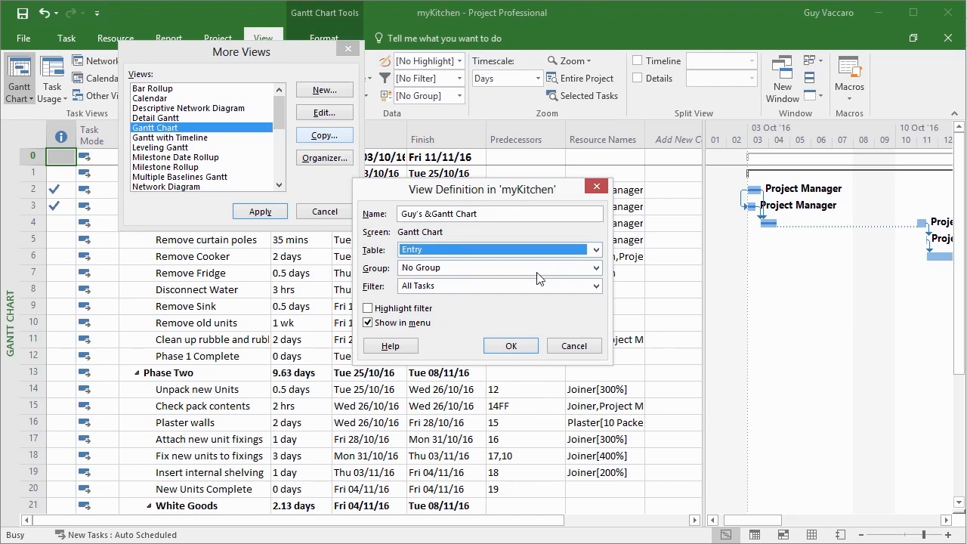
left_click(457, 287)
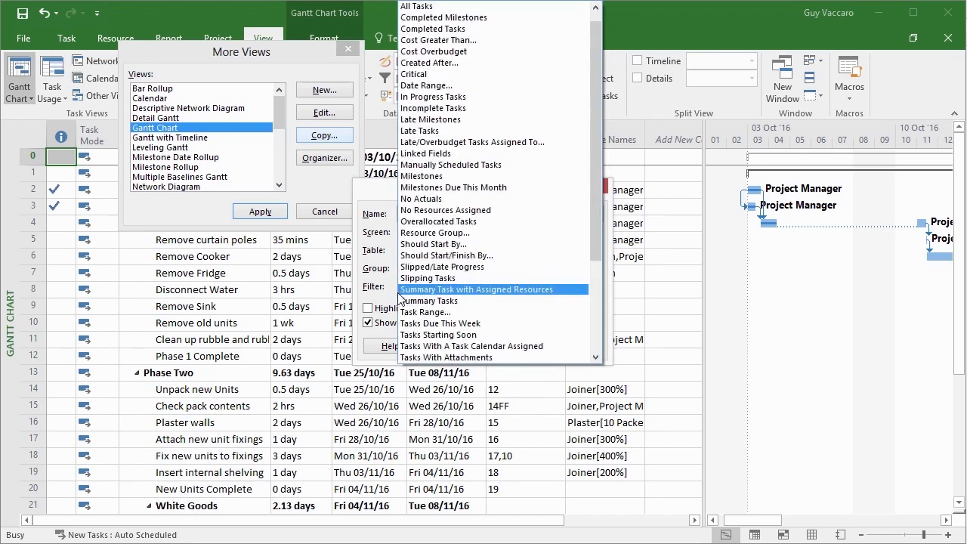
left_click(397, 296)
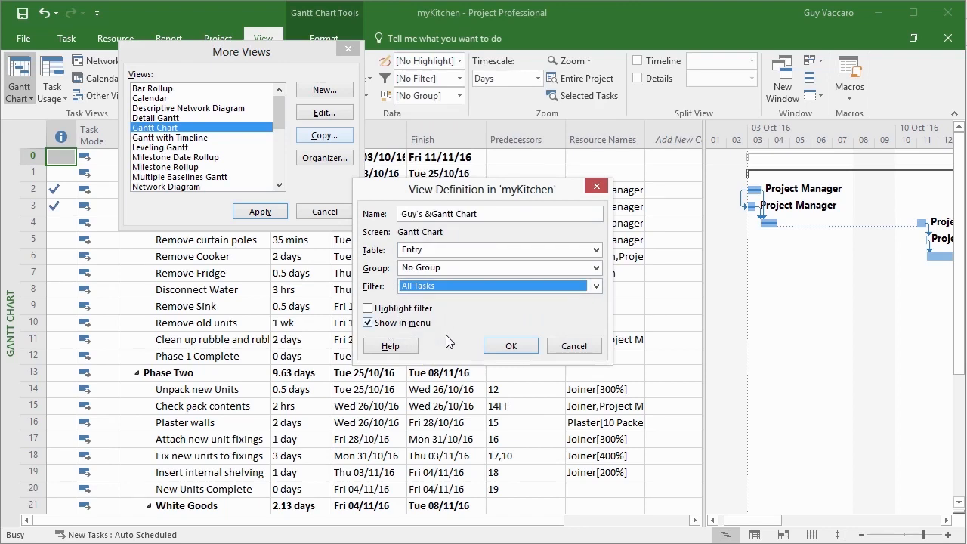
left_click(511, 346)
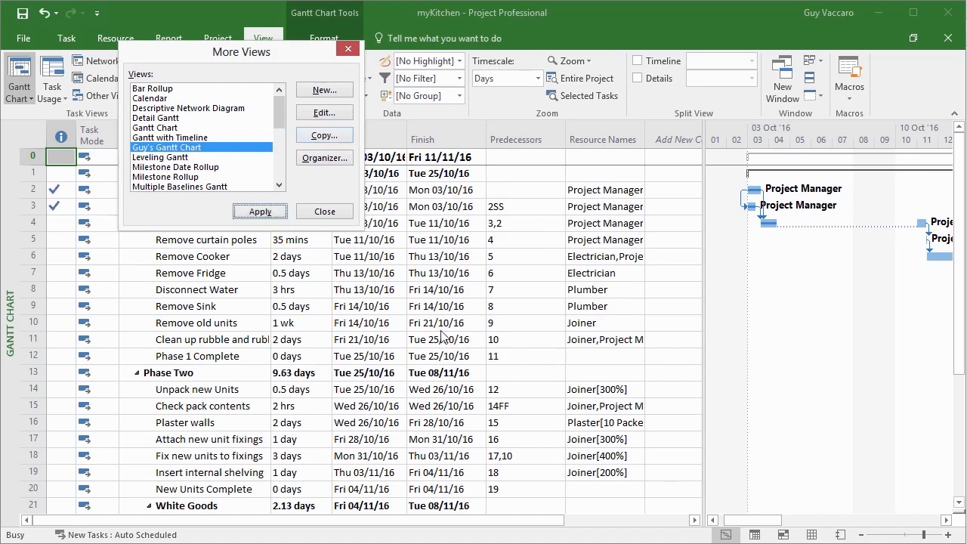
left_click(261, 212)
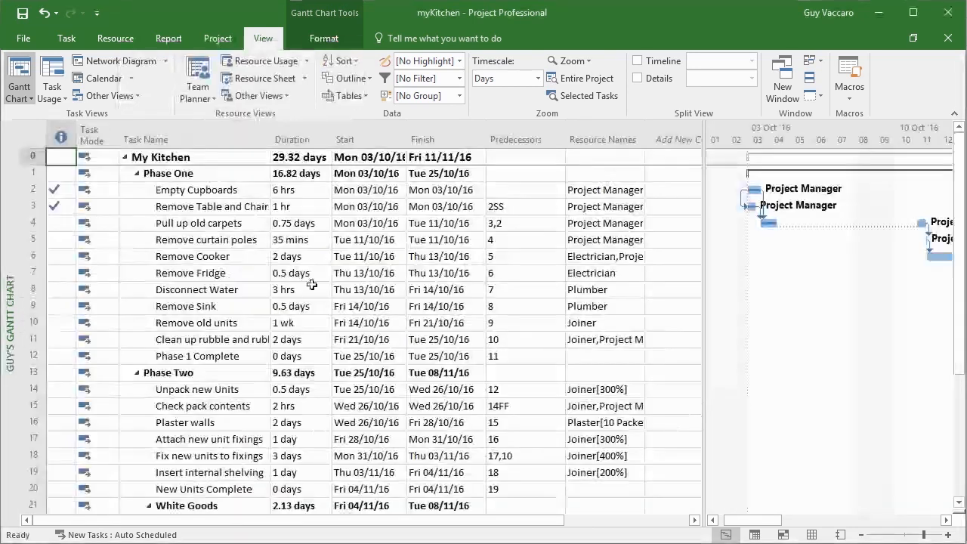
- Switch to the built-in Gantt Chart view and back to the custom Gantt chart to compare them
left_click(31, 101)
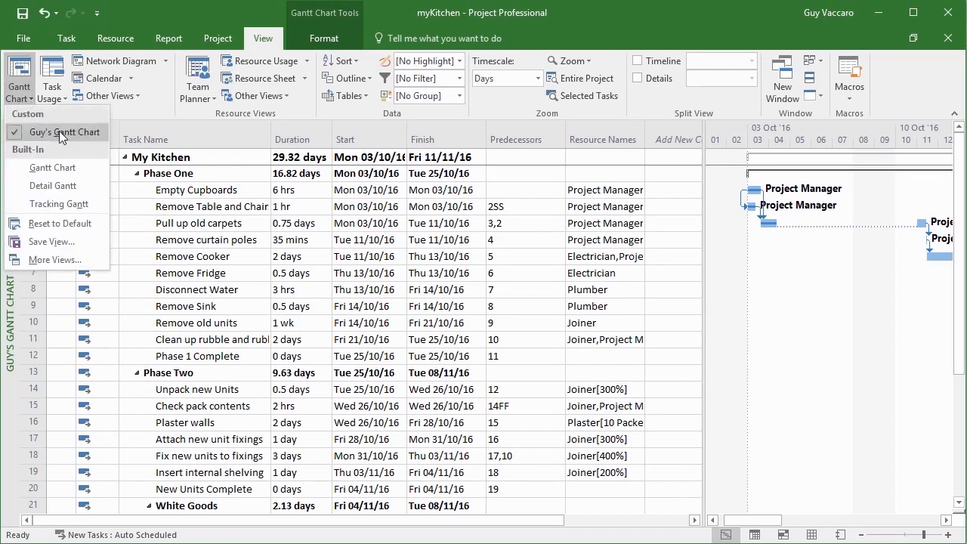
left_click(53, 167)
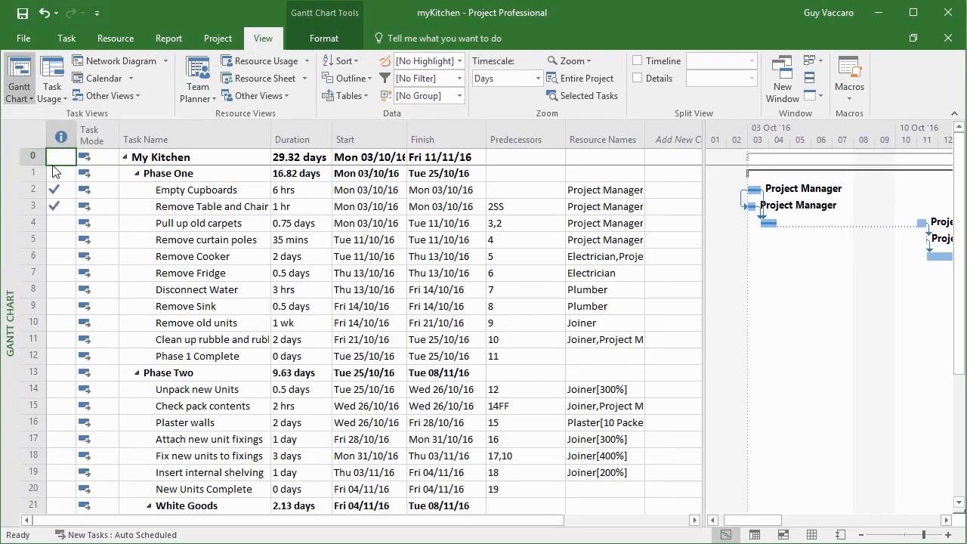
left_click(28, 99)
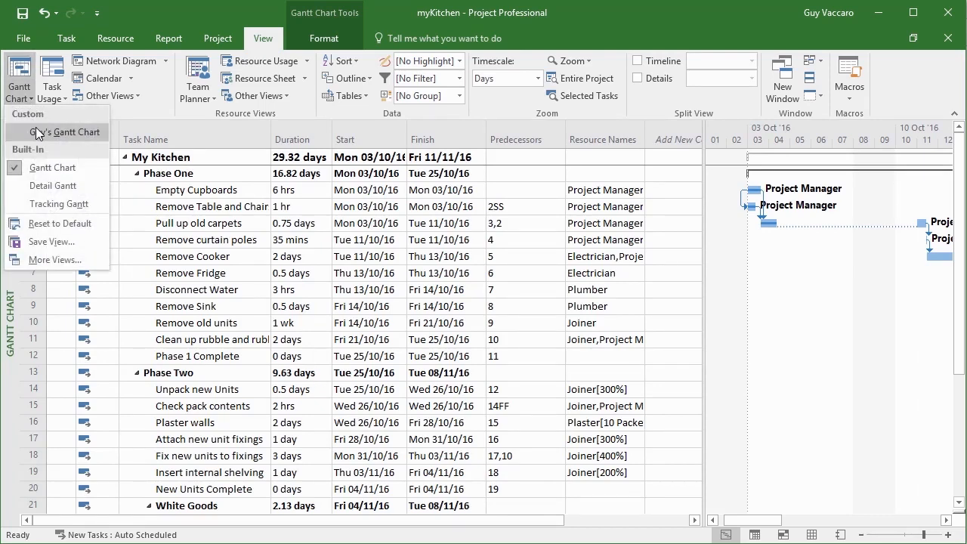
left_click(36, 126)
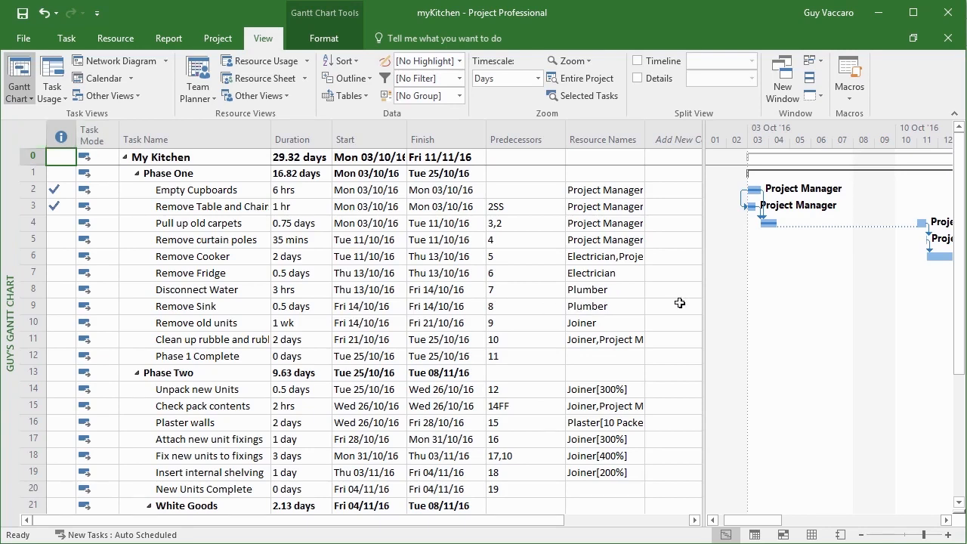
- Widen the chart area up to the Finish column and color the Remove Cooker task bar orange
left_click_drag(702, 281, 446, 282)
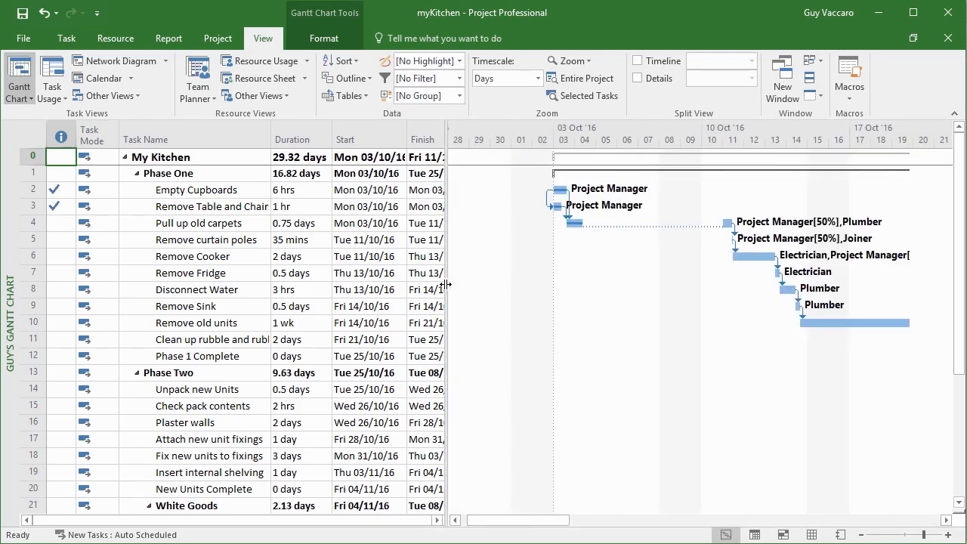
left_click(746, 255)
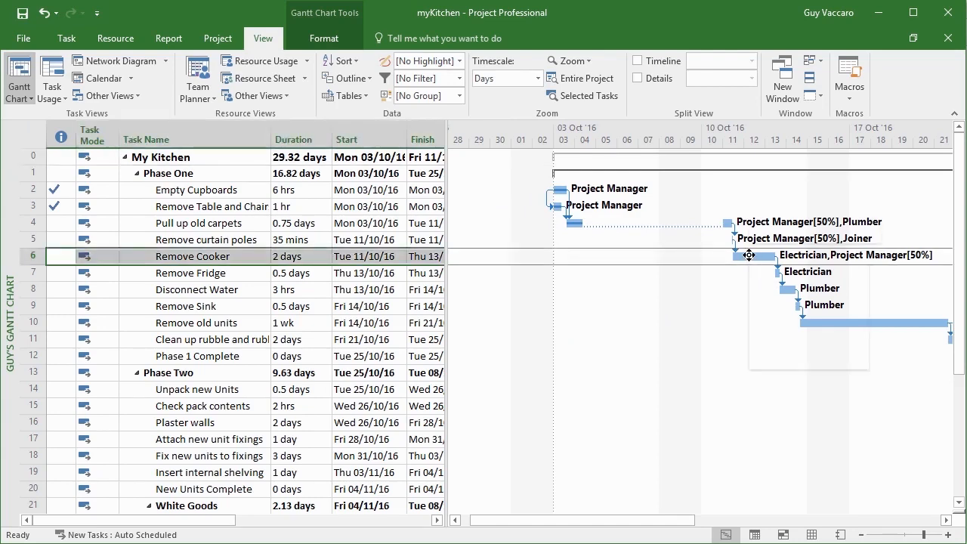
right_click(753, 256)
left_click(788, 266)
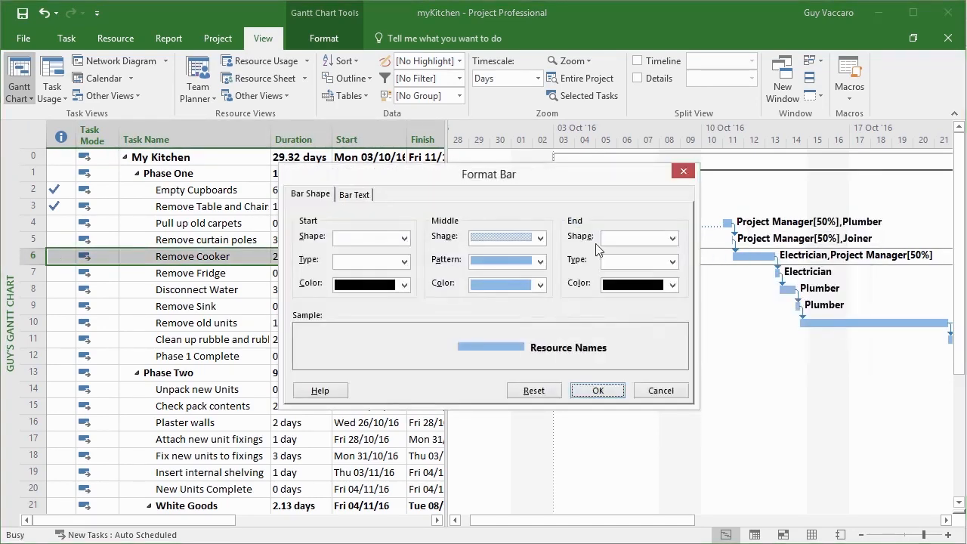
left_click(505, 285)
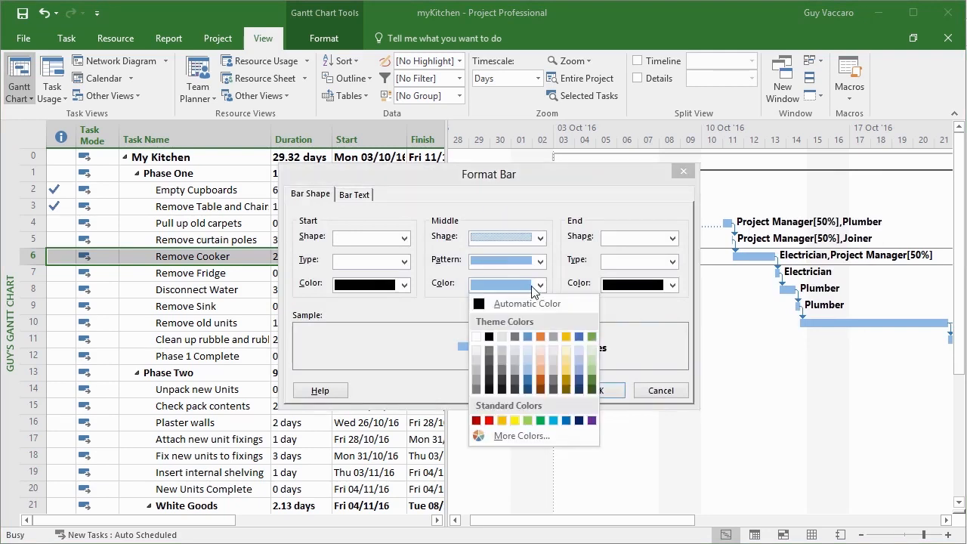
left_click(502, 421)
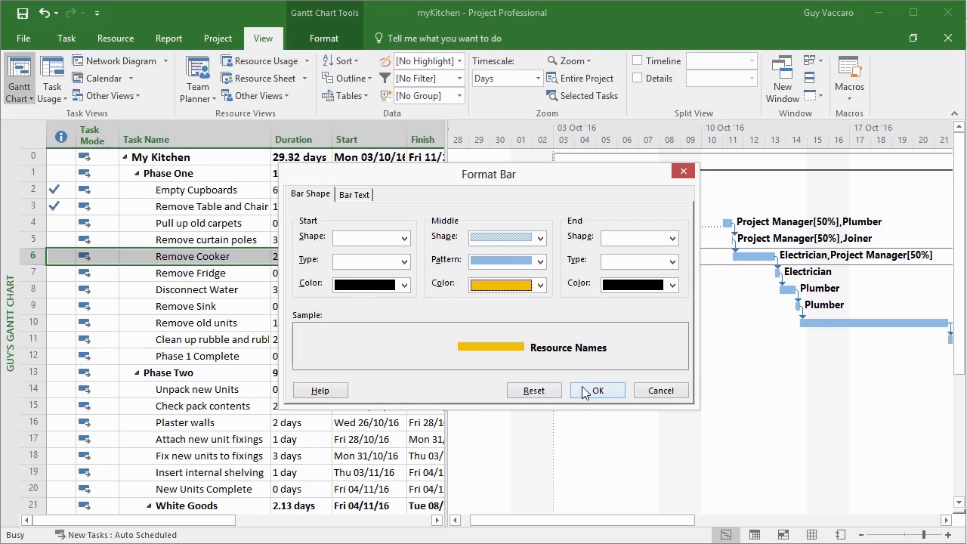
left_click(586, 392)
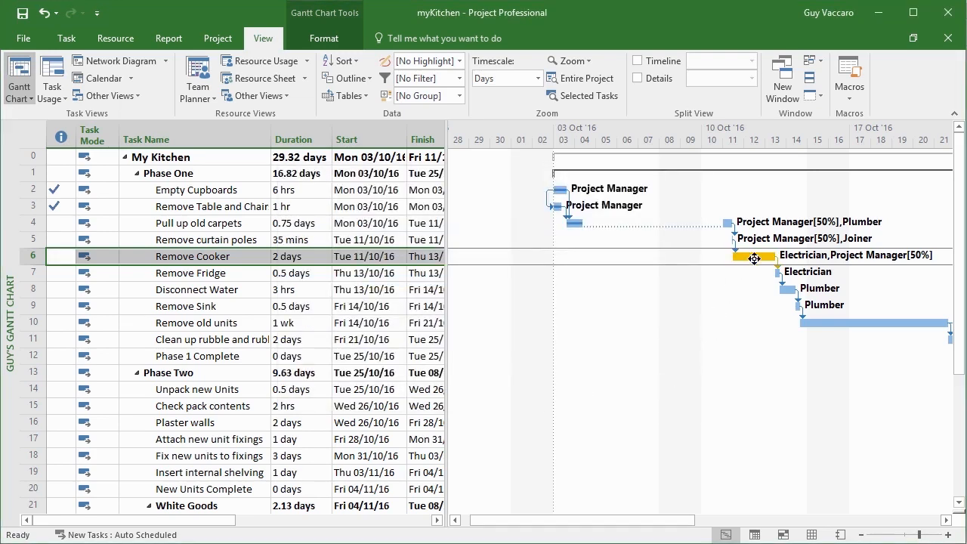
- Color the middle of the Remove old units task bar purple
left_click(815, 323)
right_click(814, 323)
left_click(845, 332)
left_click(513, 287)
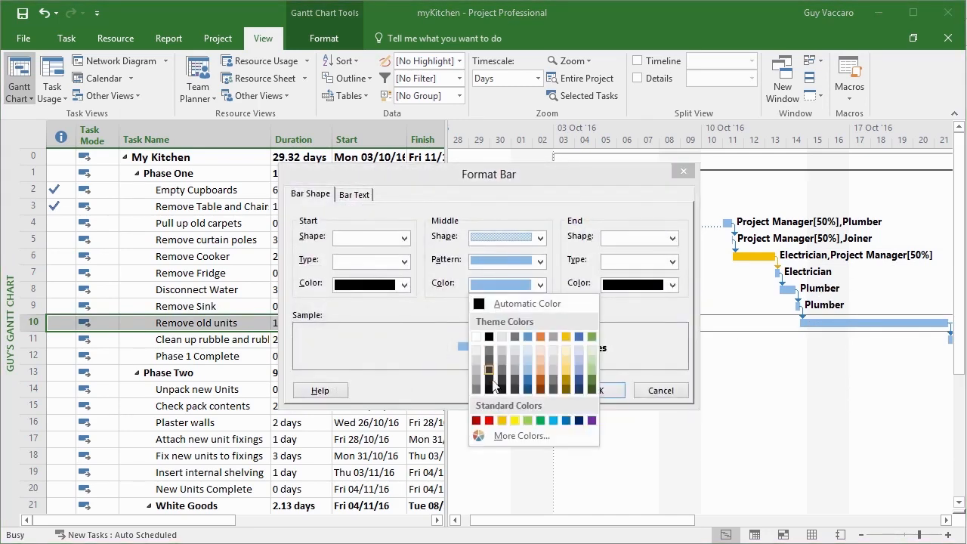
left_click(596, 423)
left_click(598, 390)
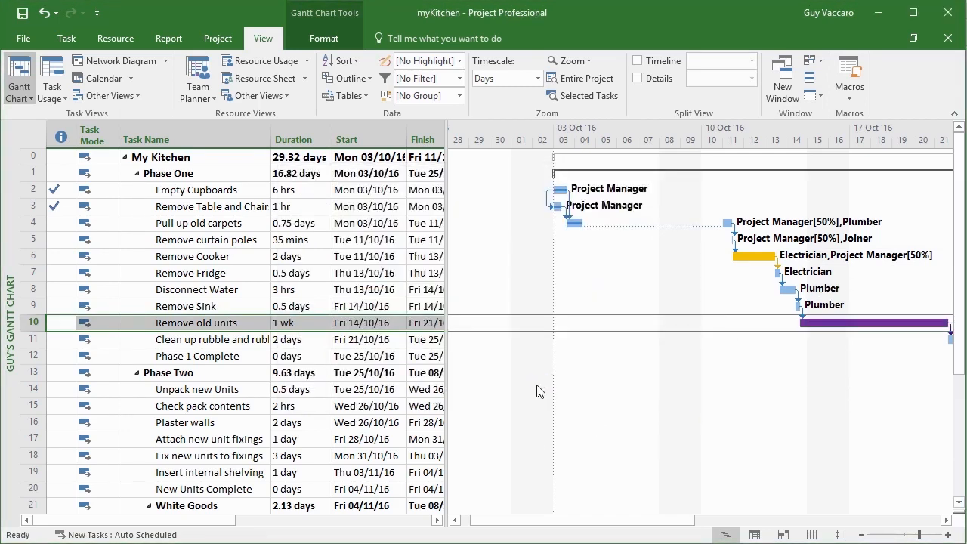
- Open the Gantt chart's gridline settings and set the Current Date line's color to red
right_click(619, 352)
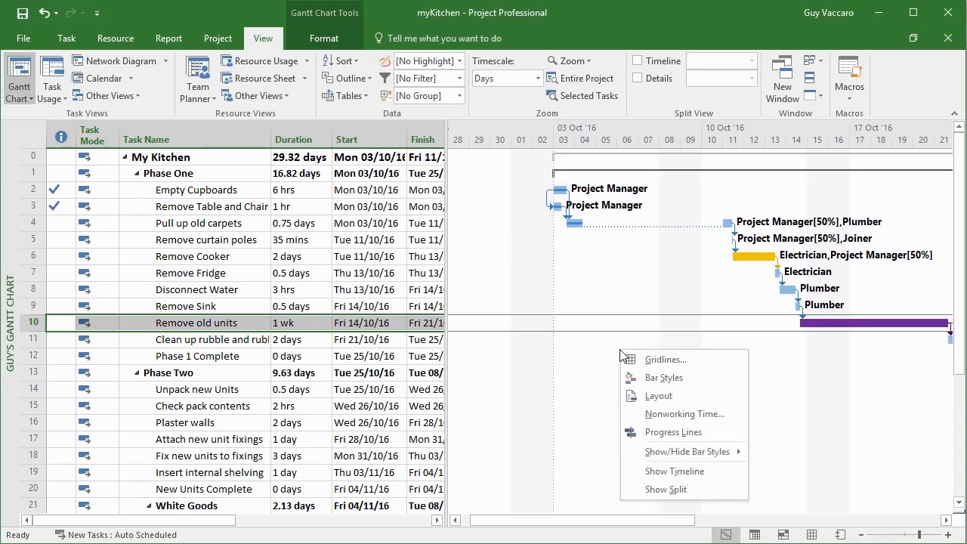
left_click(662, 361)
left_click_drag(471, 208, 301, 196)
left_click(152, 273)
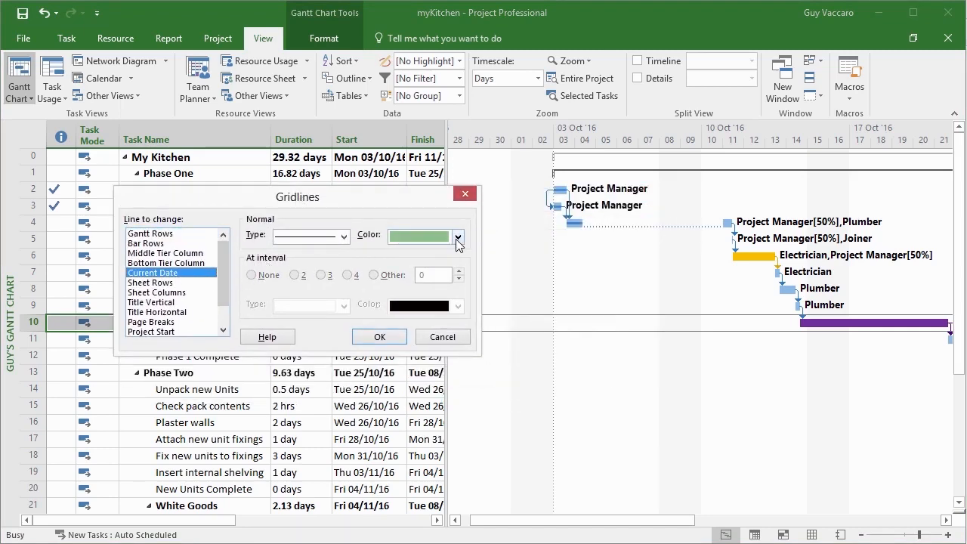
left_click(457, 237)
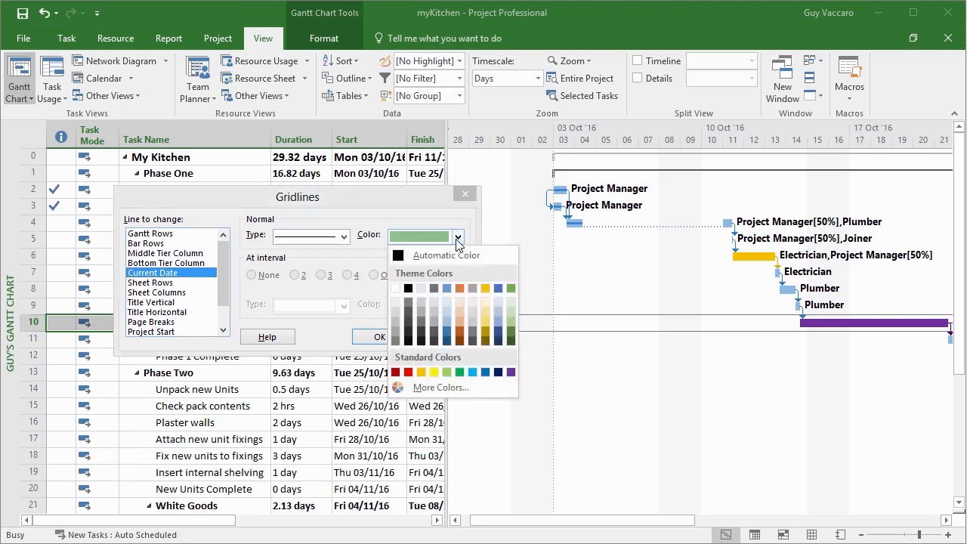
left_click(408, 372)
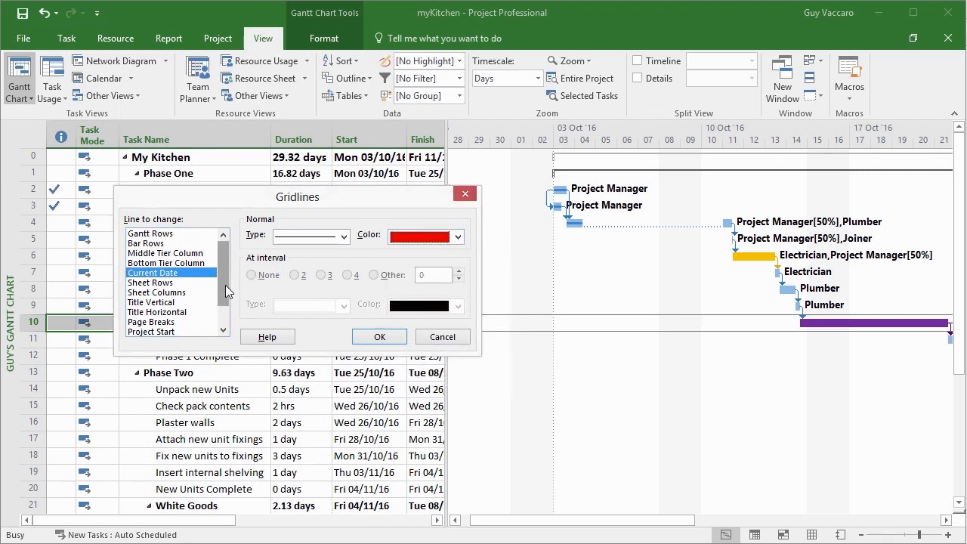
- Give the Project Start gridline a solid line type and a dark green color
left_click_drag(226, 283, 224, 310)
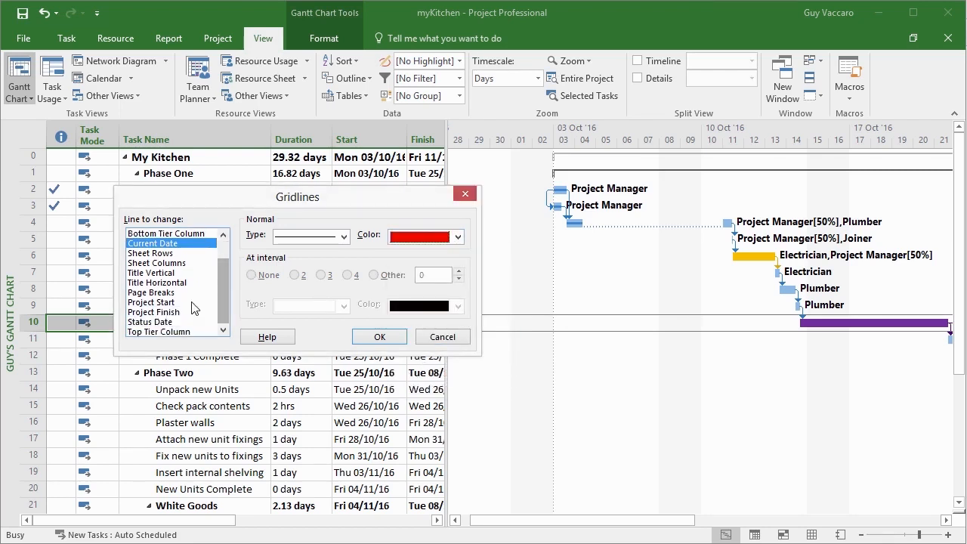
left_click(211, 302)
left_click(344, 236)
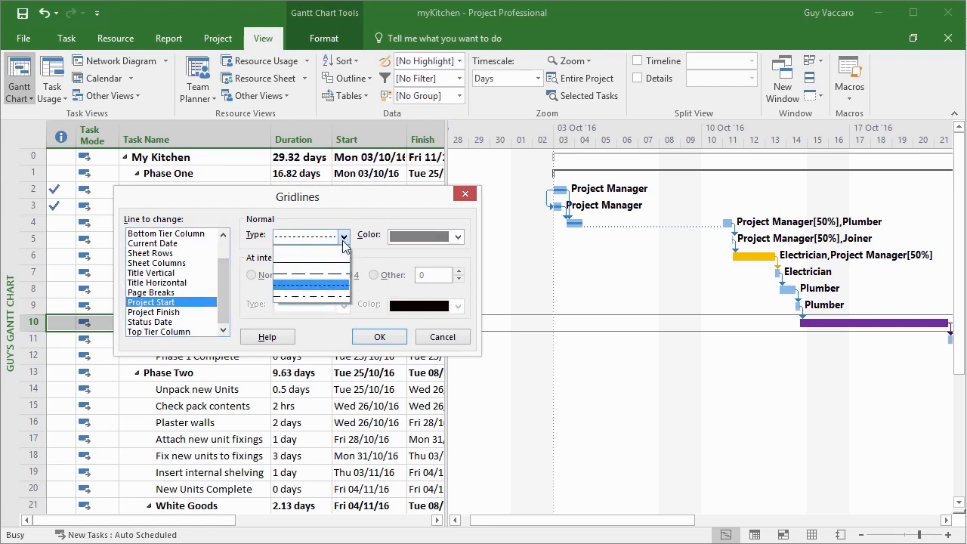
left_click(337, 263)
left_click(446, 237)
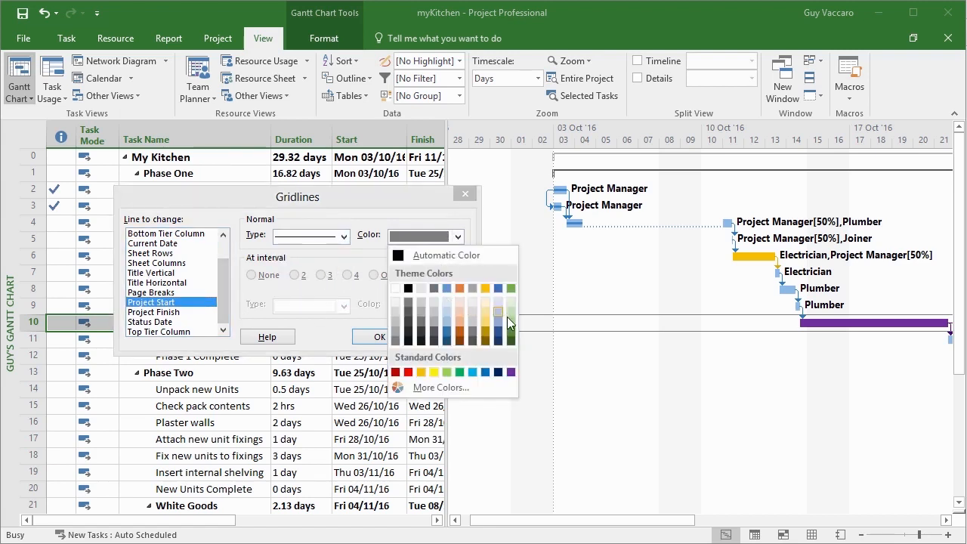
left_click(511, 344)
- Give the Gantt Rows gridlines a solid light green line, and widen the table to show the full Finish column
scroll(224, 291, "up", 1)
scroll(224, 291, "up", 2)
left_click(151, 233)
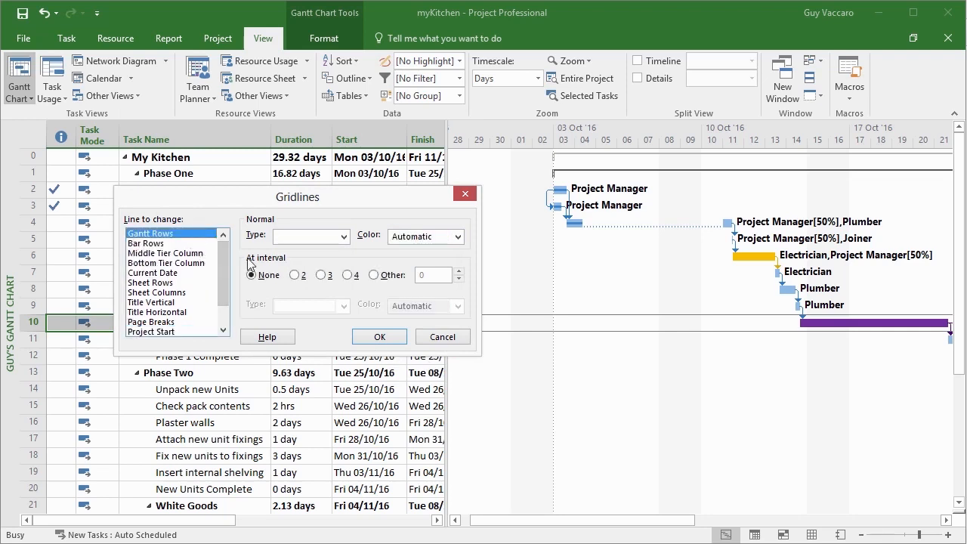
left_click(426, 236)
left_click(500, 305)
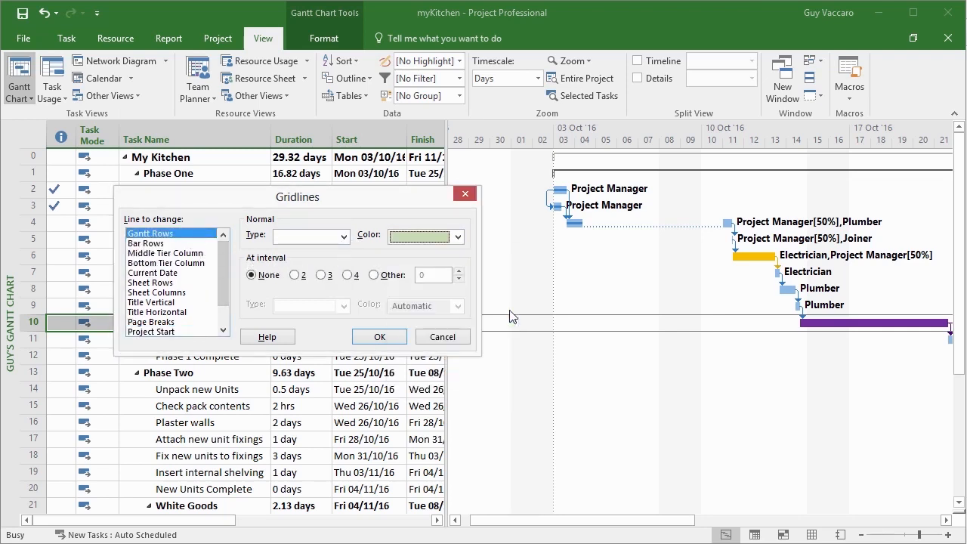
left_click(344, 237)
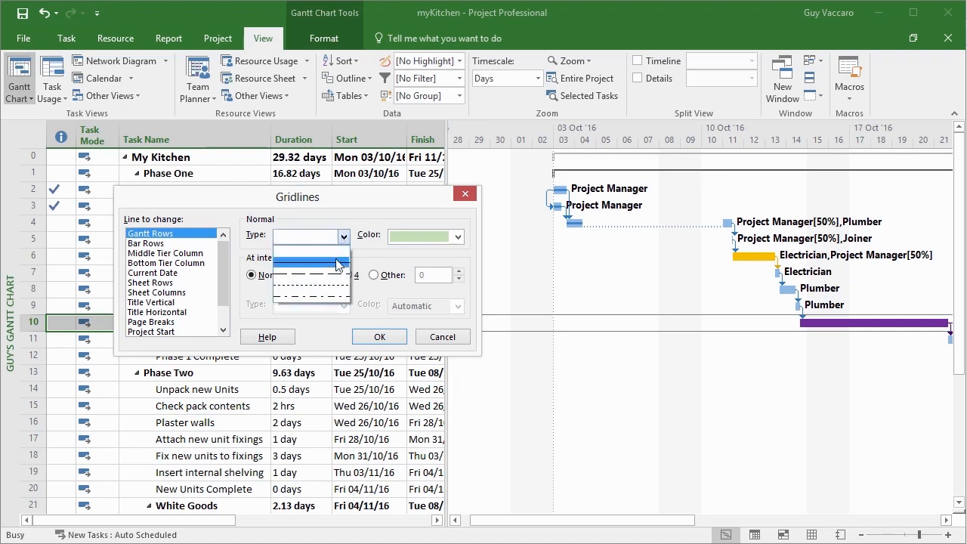
left_click(317, 254)
left_click(401, 337)
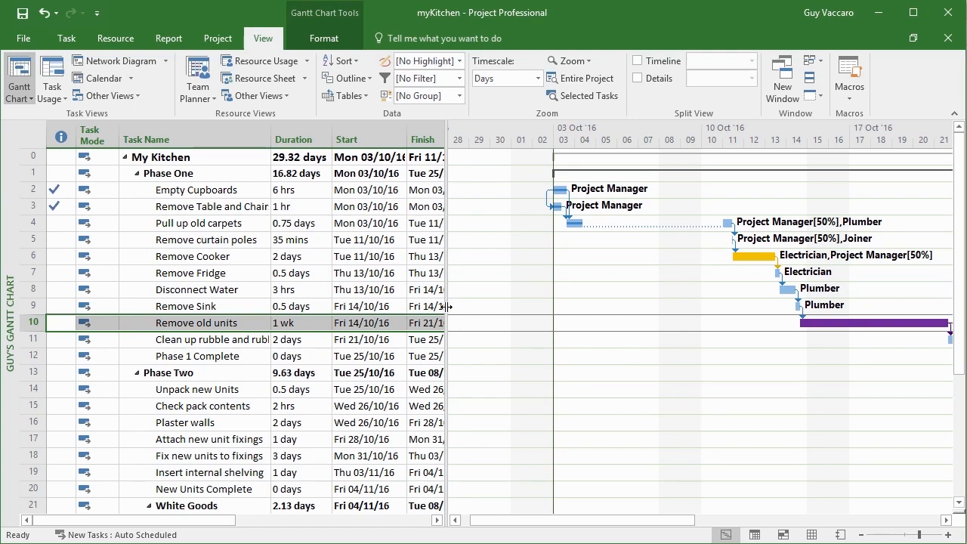
left_click_drag(447, 311, 482, 311)
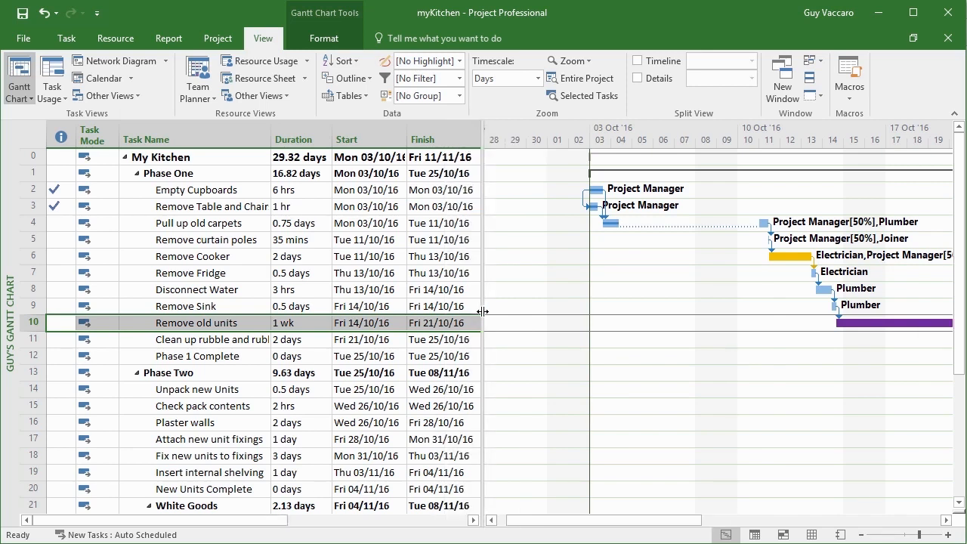
- Switch to the built-in Gantt Chart view and back to the custom Gantt view to compare their formatting
left_click(31, 100)
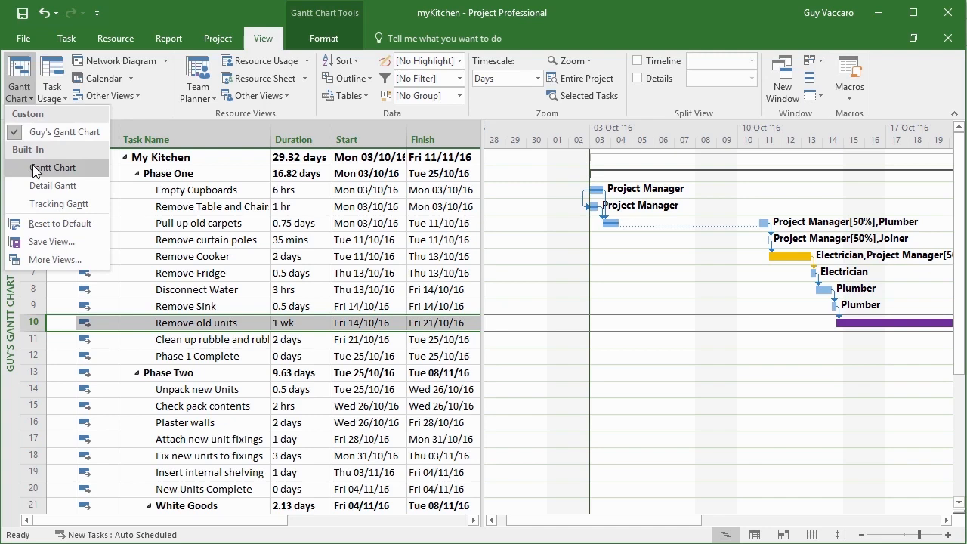
left_click(34, 167)
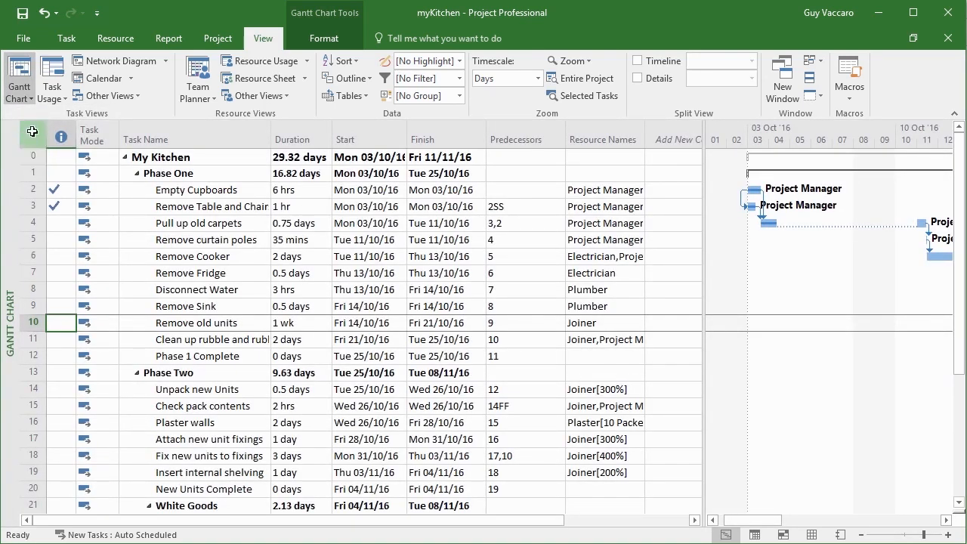
left_click(31, 99)
left_click(31, 132)
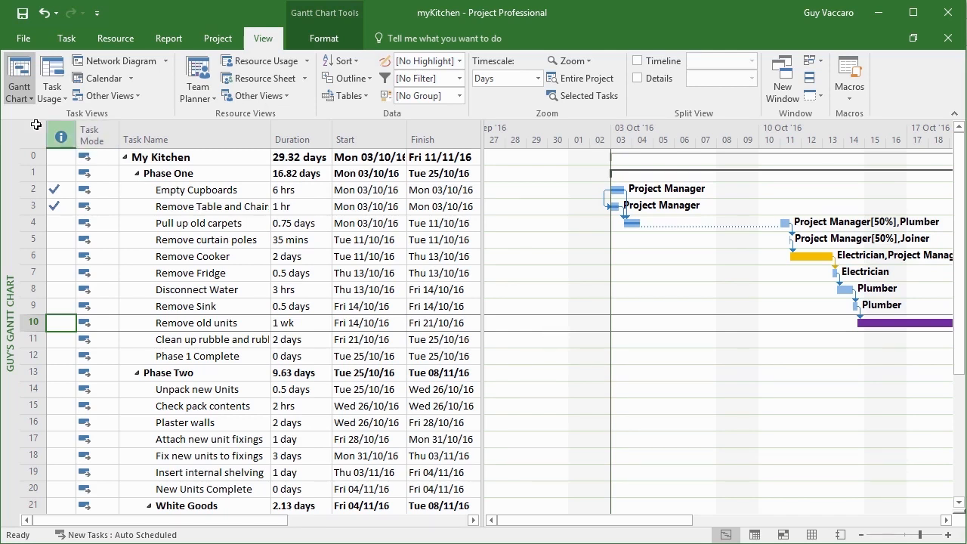
- Open the Organizer and locate the custom Gantt view in both myKitchen and the Global.MPT template
left_click(30, 40)
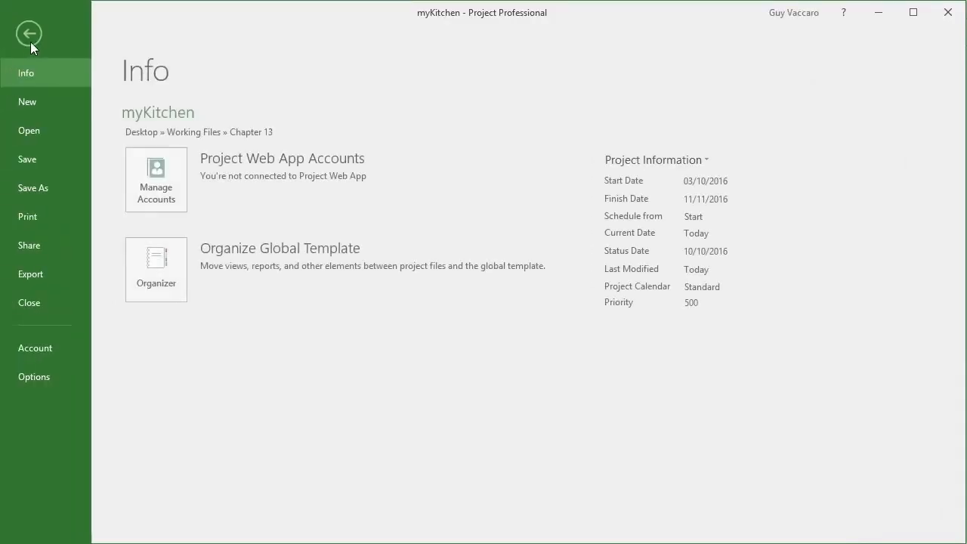
left_click(159, 258)
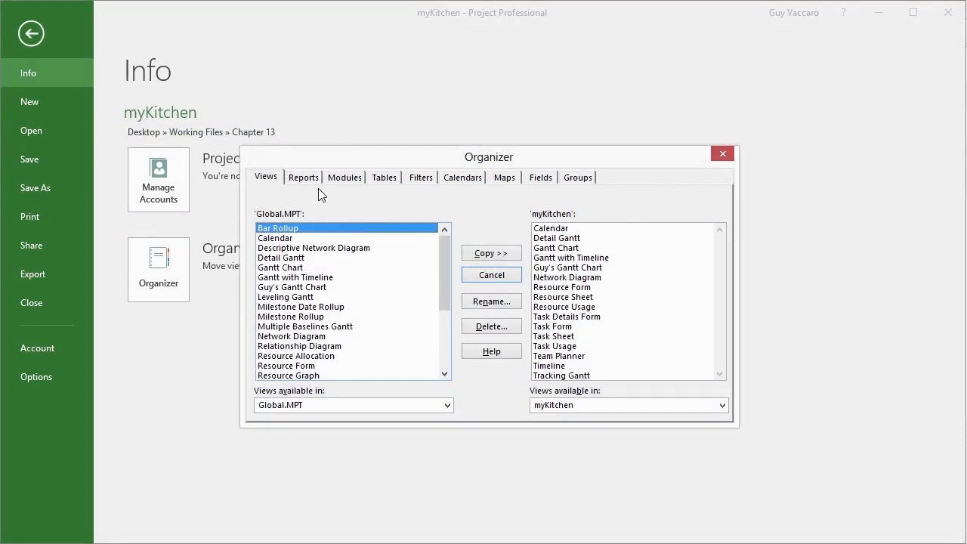
left_click(579, 269)
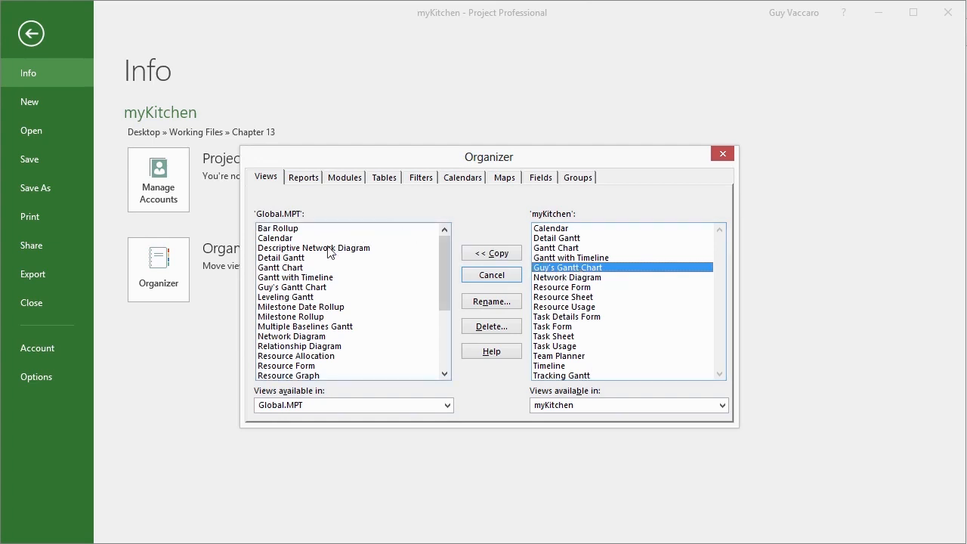
left_click(295, 288)
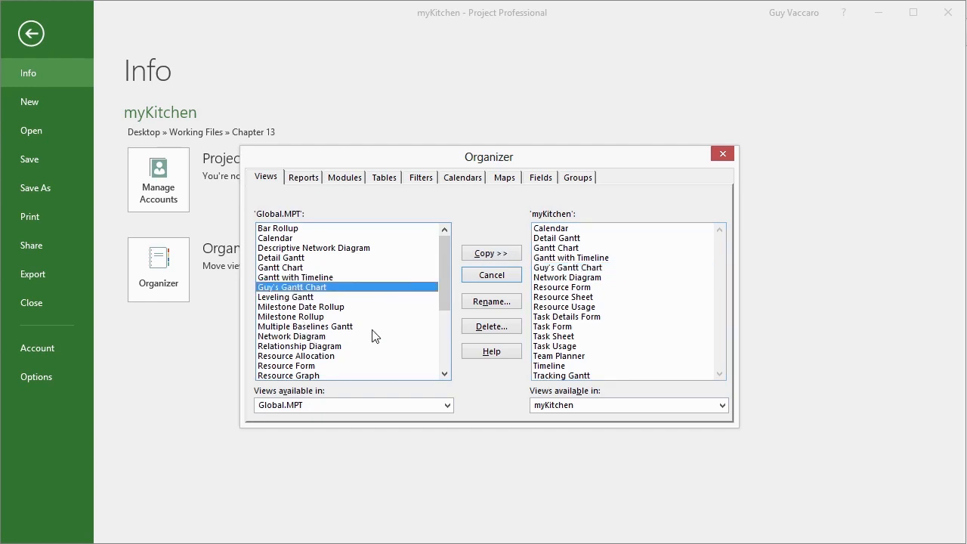
left_click(723, 154)
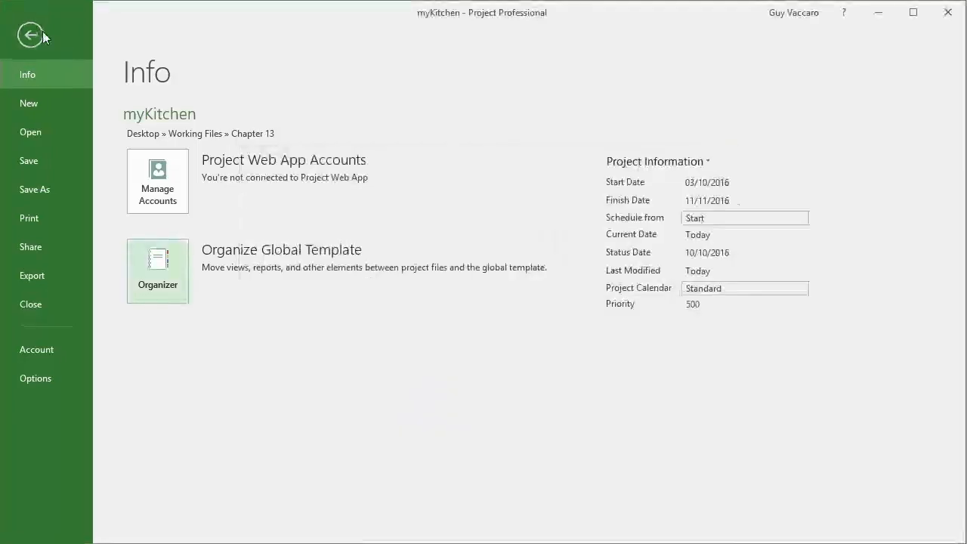
left_click(31, 32)
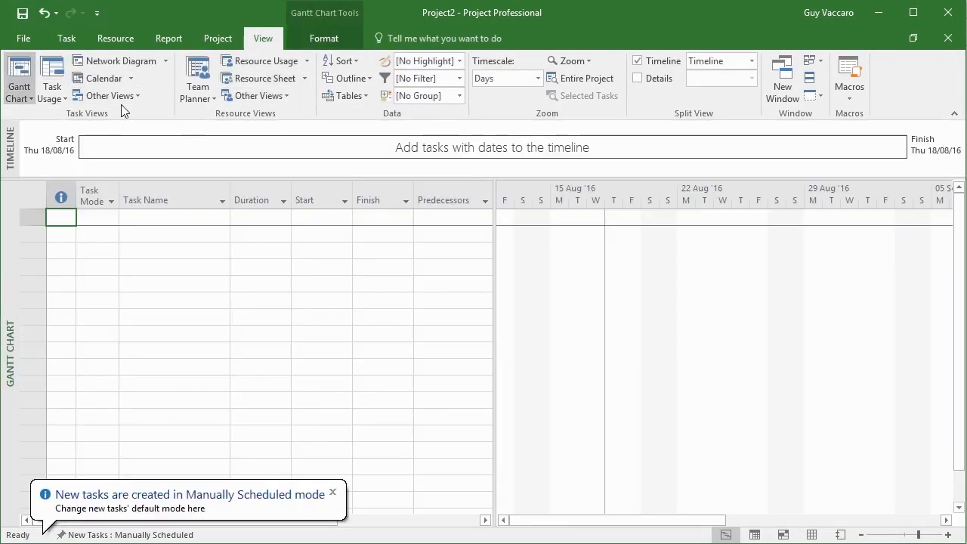
- Display the custom Gantt view in Project2 and add a task named Hello with a duration of 3 days
left_click(20, 94)
left_click(44, 132)
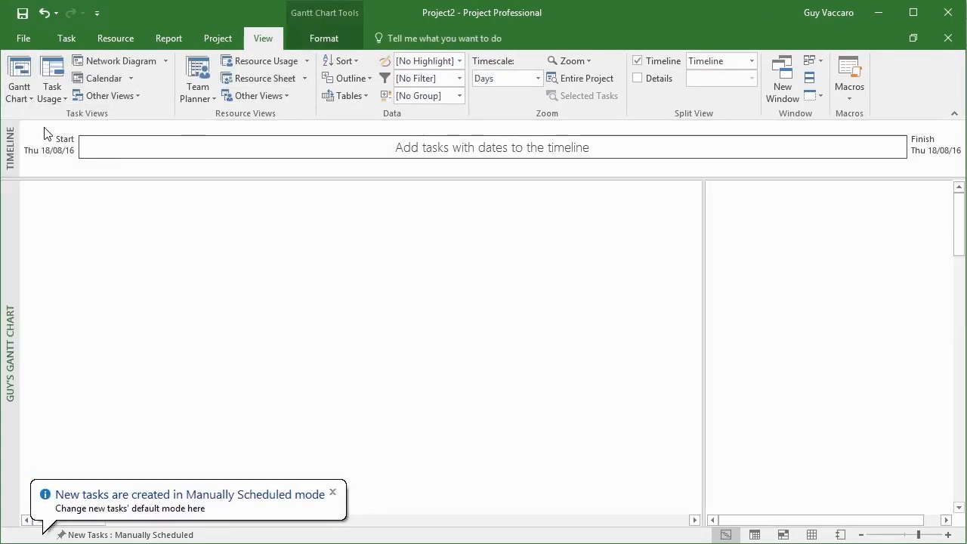
left_click(183, 223)
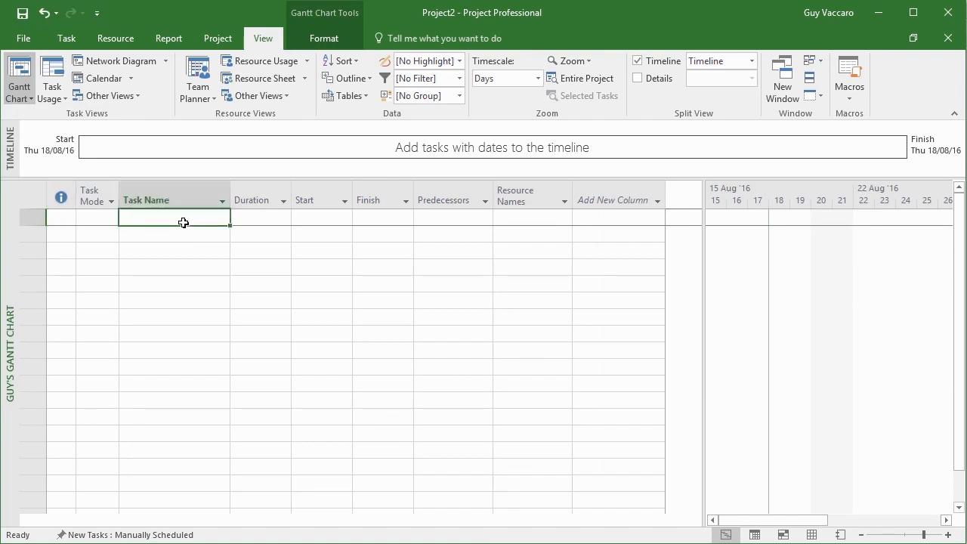
type("Hello")
key("Tab")
type("3d")
key("Tab")
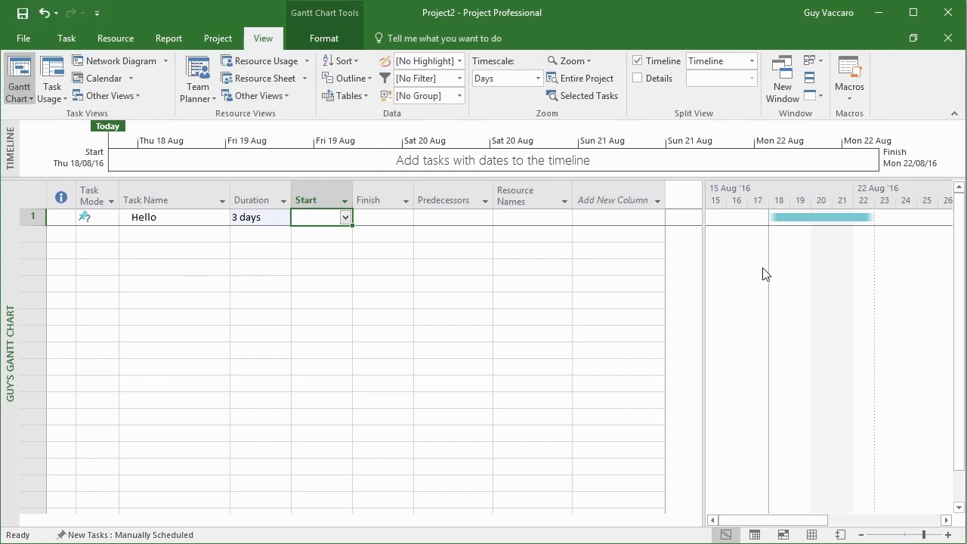
- Add a second task named Bye with a duration of 2 days, and widen the chart area
left_click(194, 233)
type("Bye")
key("Tab")
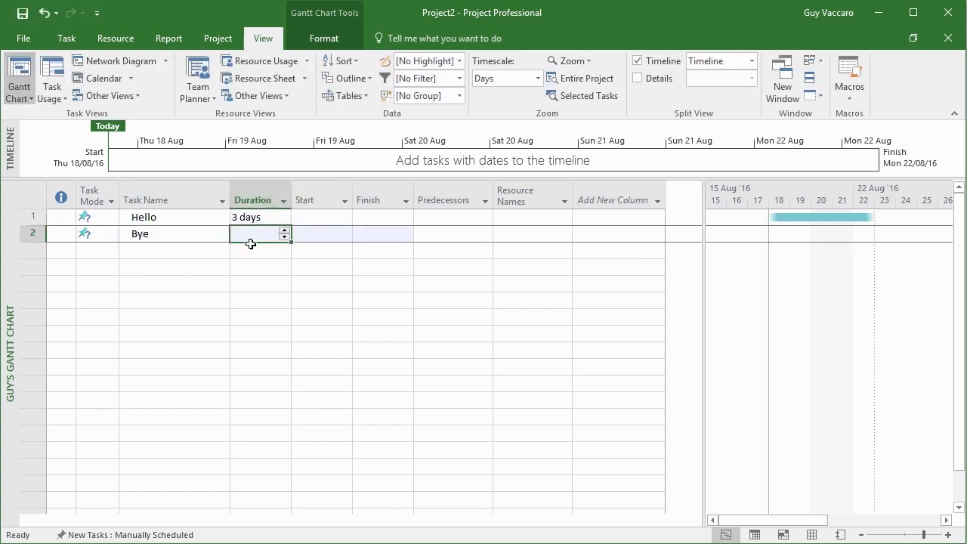
type("2d")
key("Return")
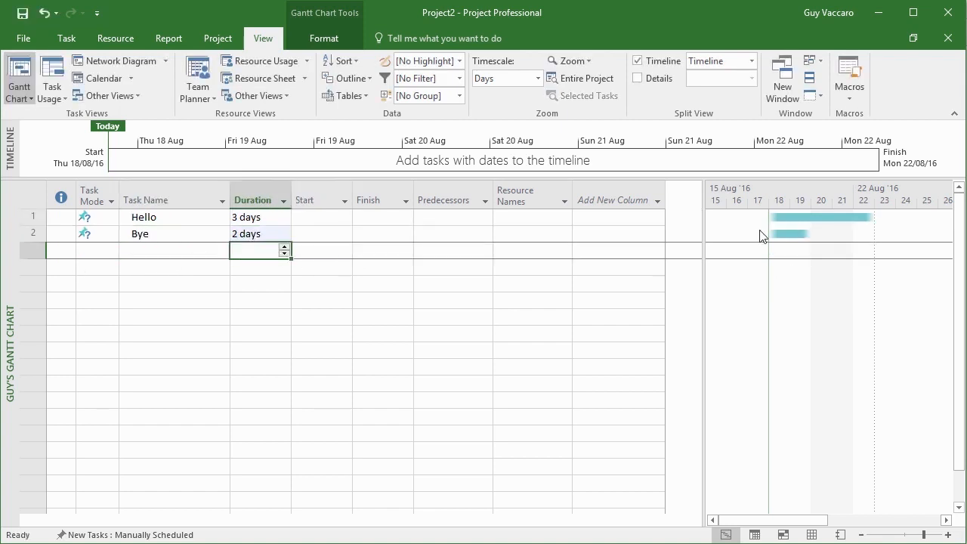
left_click_drag(702, 231, 624, 227)
left_click(151, 235)
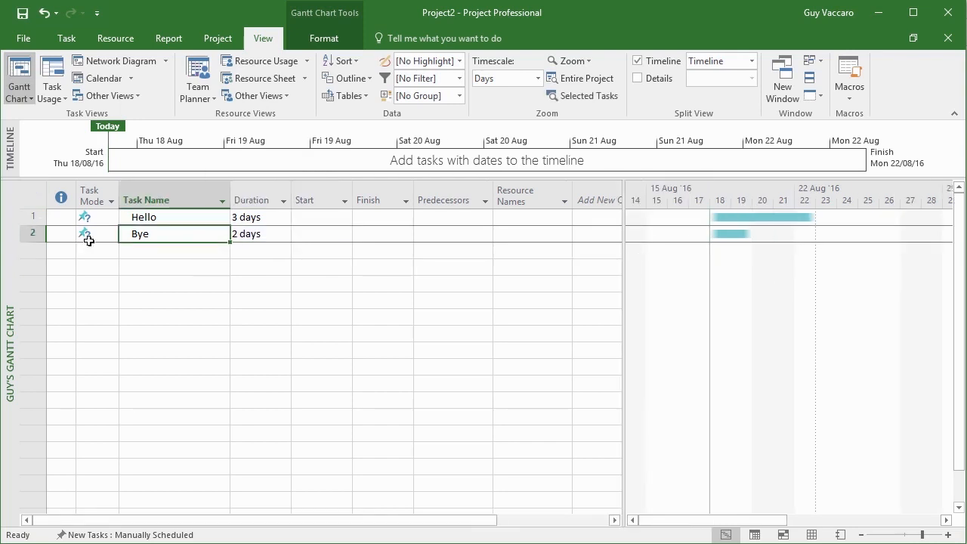
left_click(154, 263)
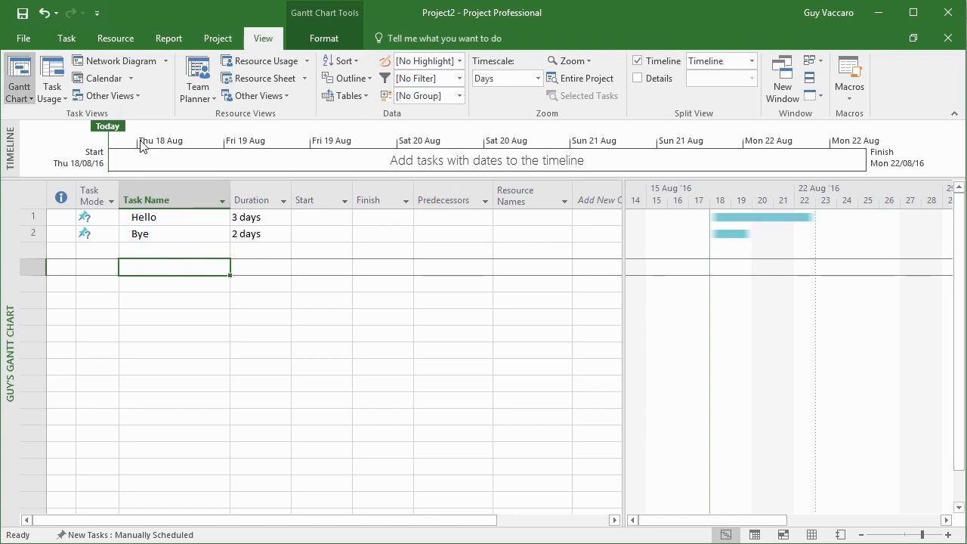
- Try to replace Project2's custom Gantt view with the myKitchen version through the Organizer
left_click(27, 39)
left_click(154, 218)
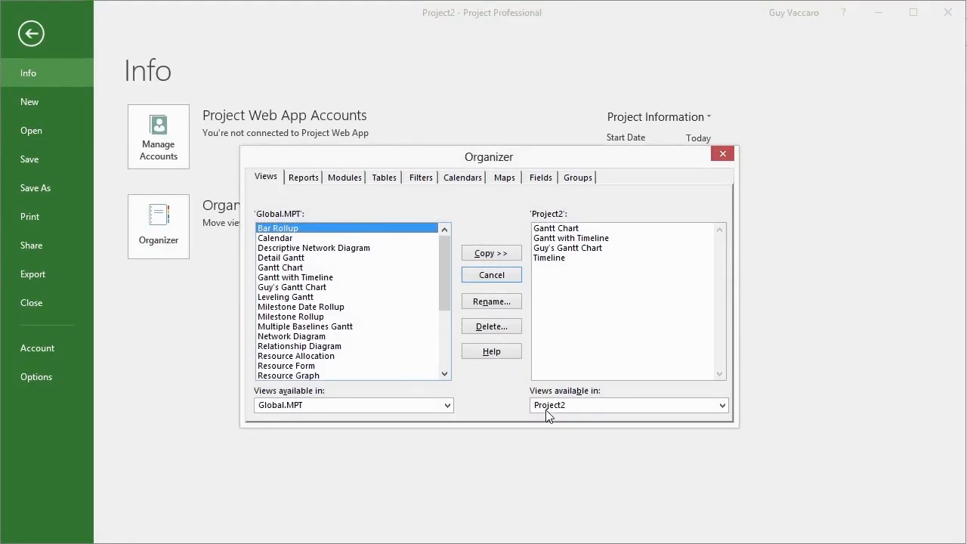
left_click(448, 405)
left_click(344, 421)
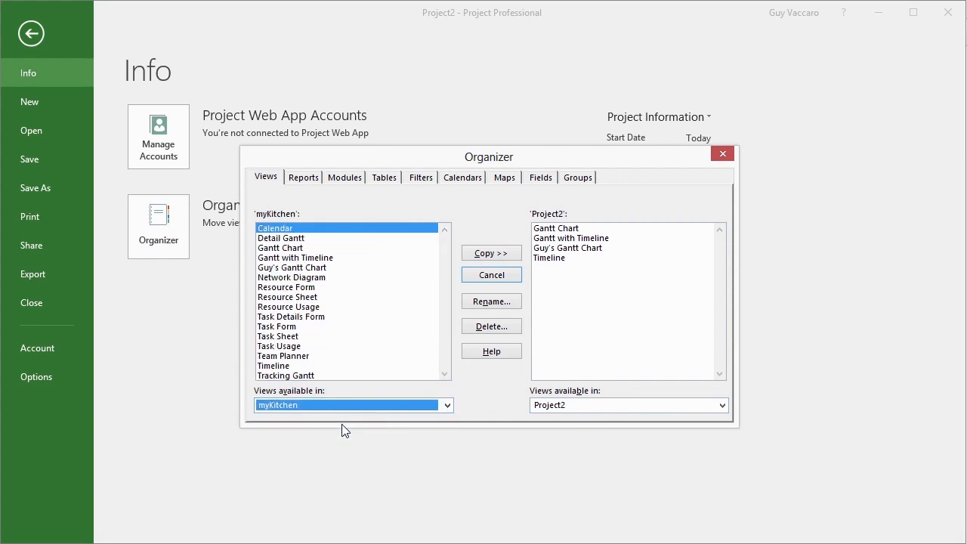
left_click(311, 268)
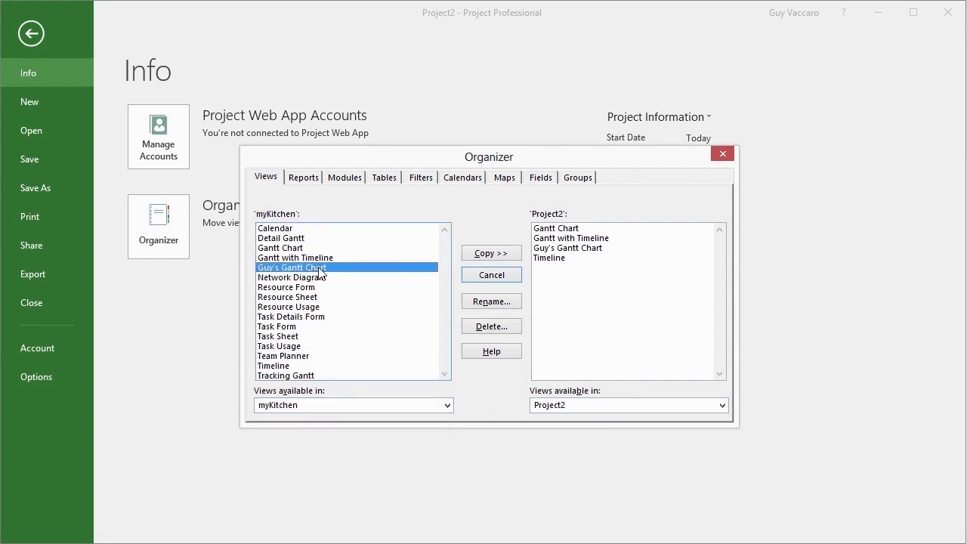
left_click(487, 257)
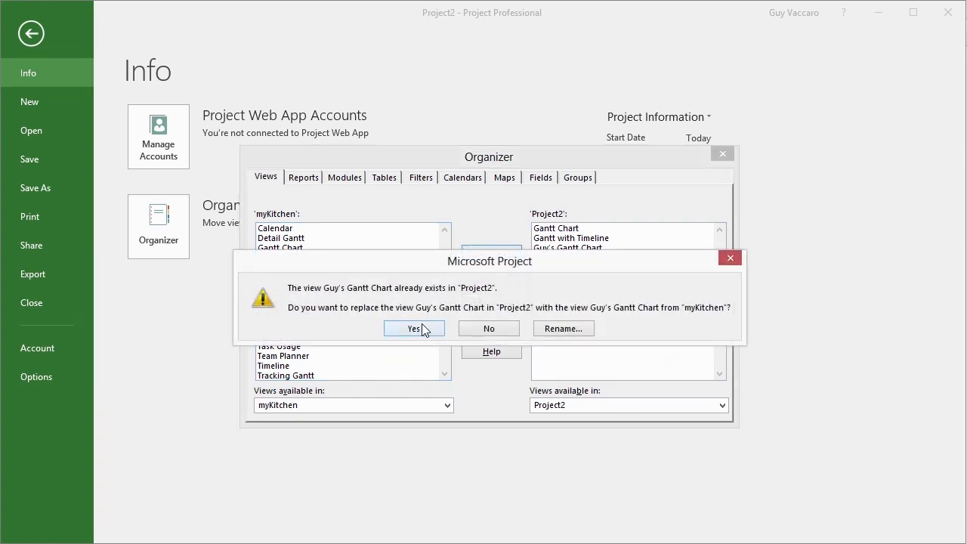
left_click(414, 328)
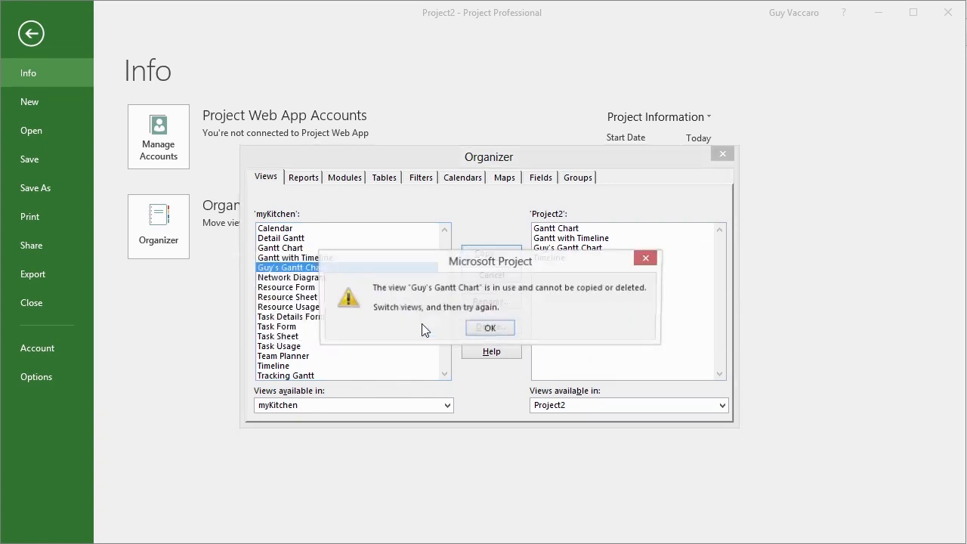
left_click(473, 328)
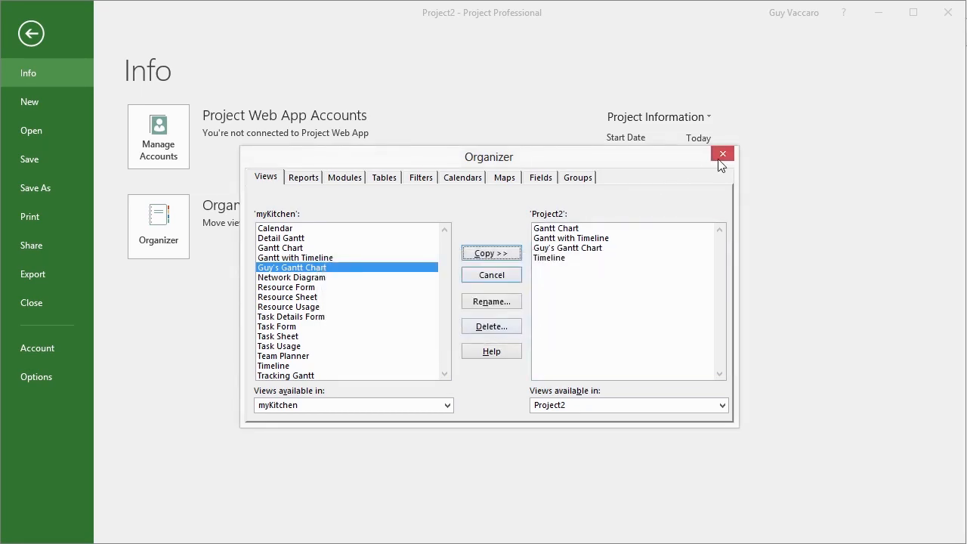
left_click(721, 154)
left_click(36, 36)
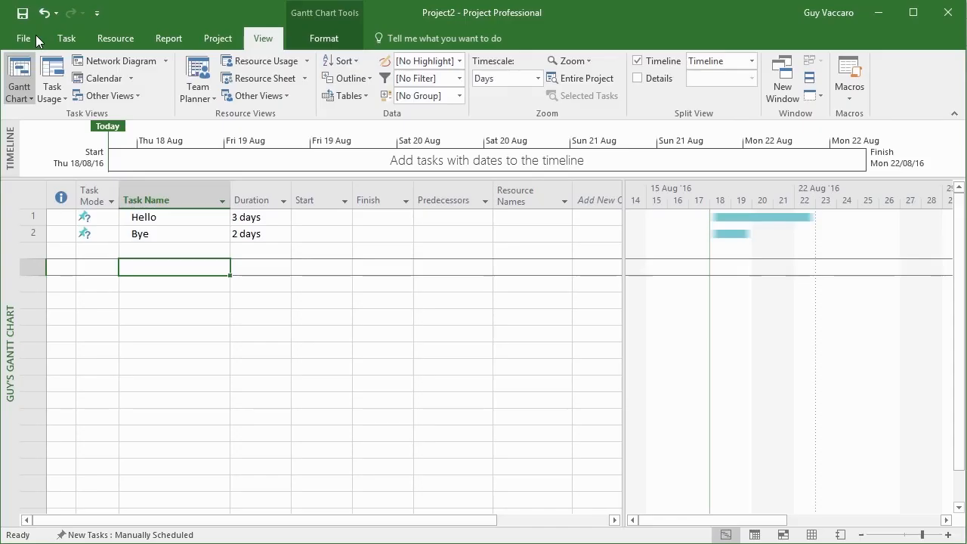
- Switch Project2 to the built-in Gantt Chart, and replace its custom Gantt view with the myKitchen version using the Organizer
left_click(29, 99)
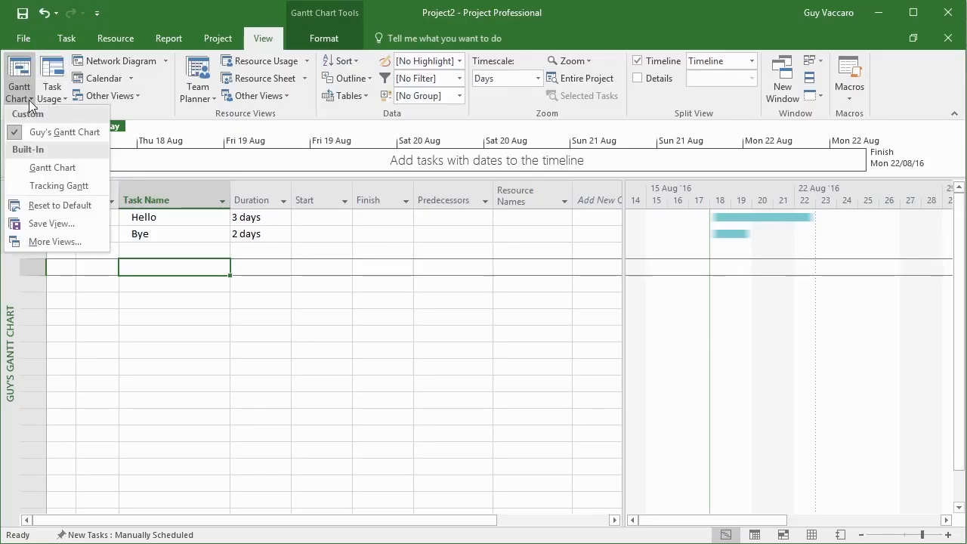
left_click(34, 168)
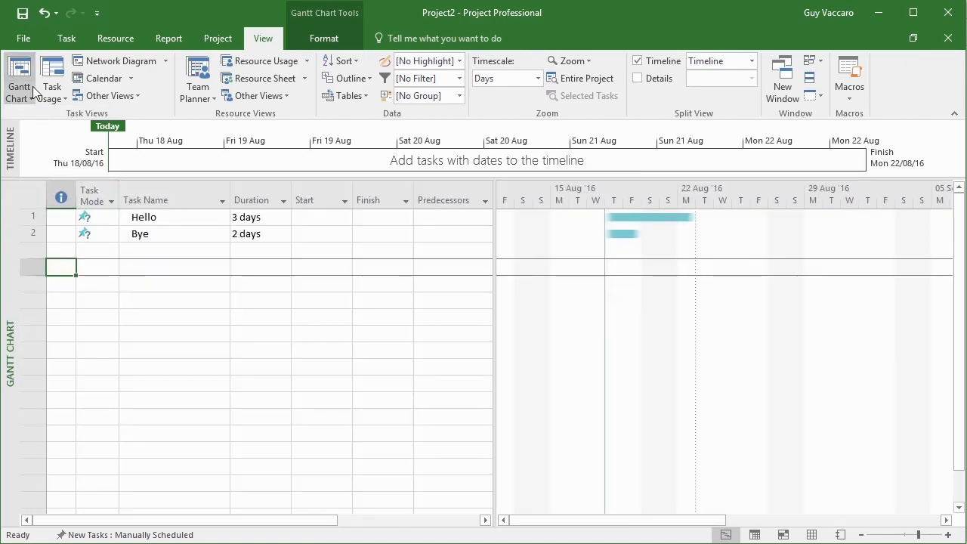
left_click(33, 41)
left_click(151, 224)
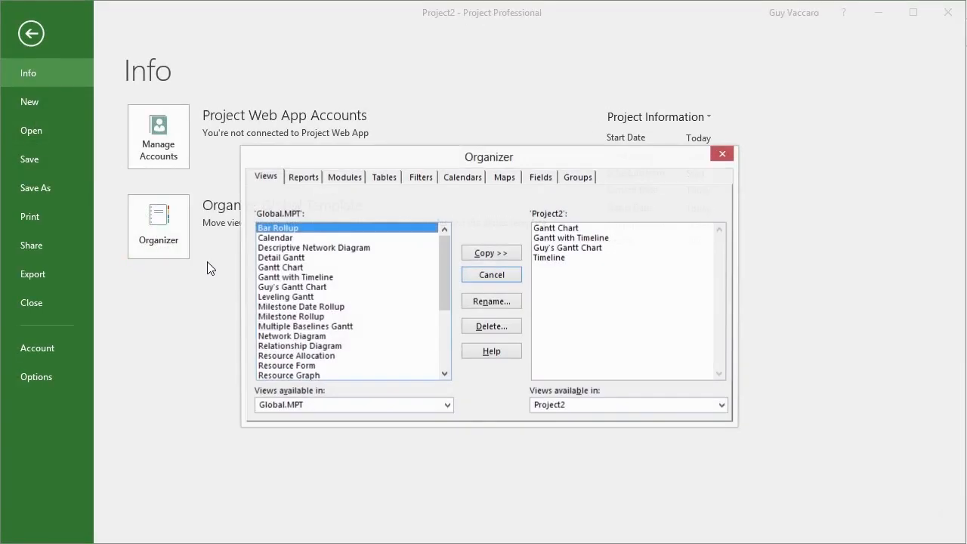
left_click(384, 405)
left_click(343, 420)
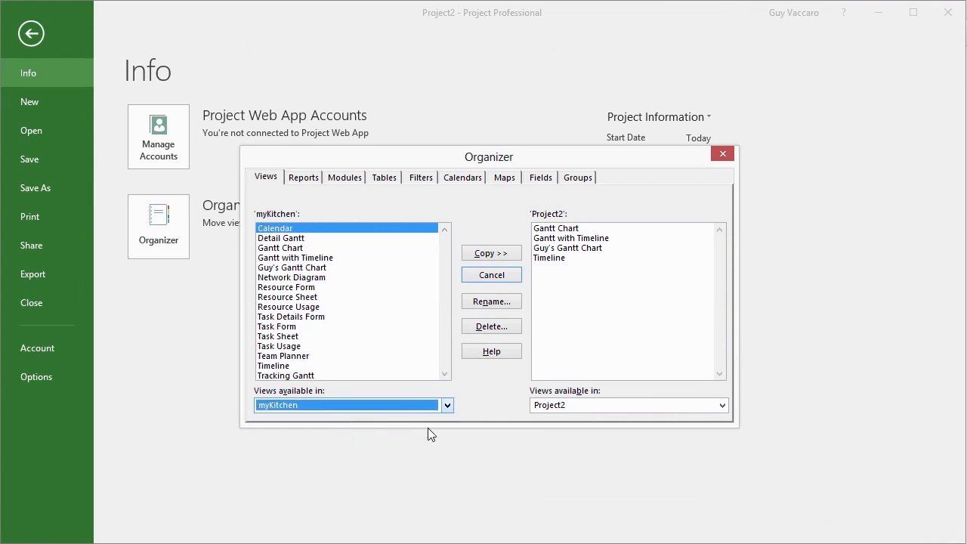
left_click(322, 269)
left_click(503, 257)
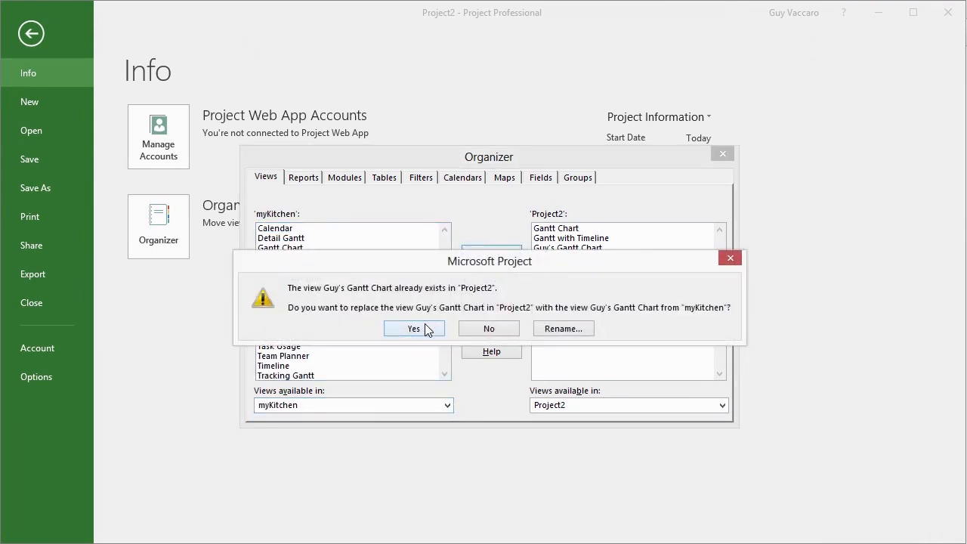
left_click(414, 329)
left_click(724, 155)
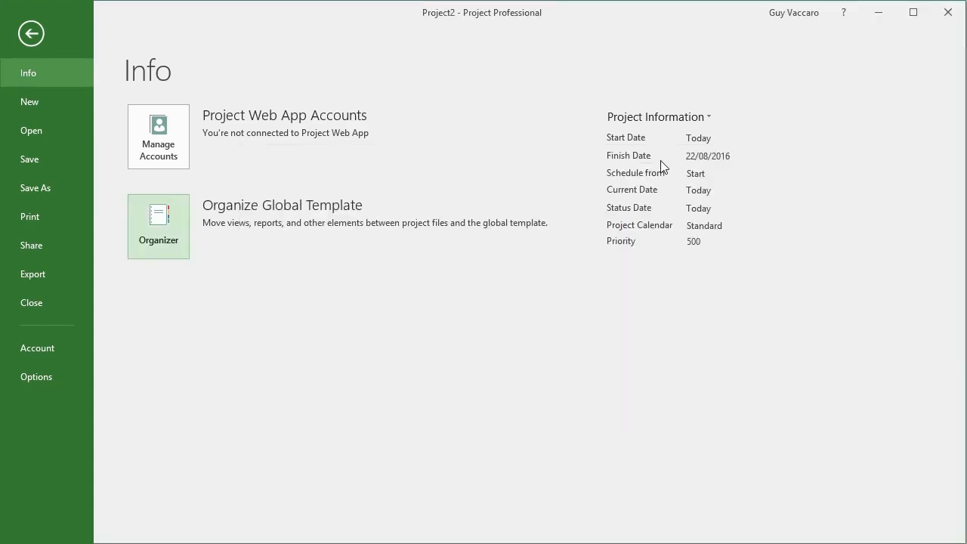
left_click(32, 34)
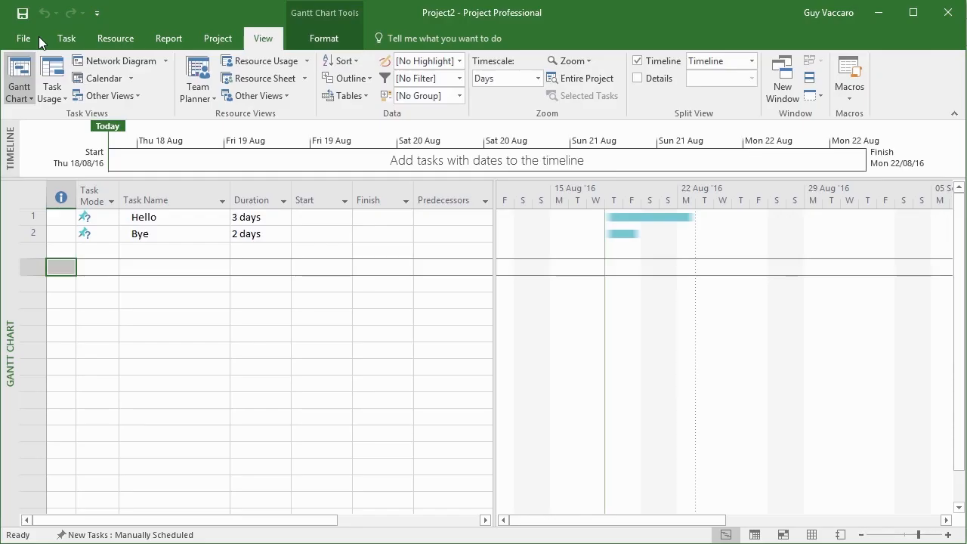
- Display the custom Gantt view in Project2, and replace the custom Gantt view in Global.MPT with the myKitchen version using the Organizer
left_click(21, 98)
left_click(30, 128)
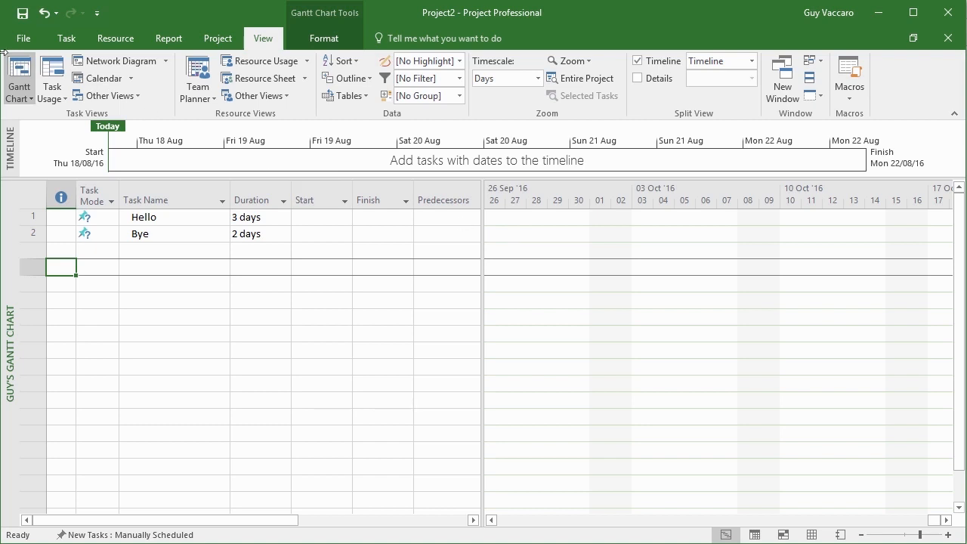
left_click(23, 37)
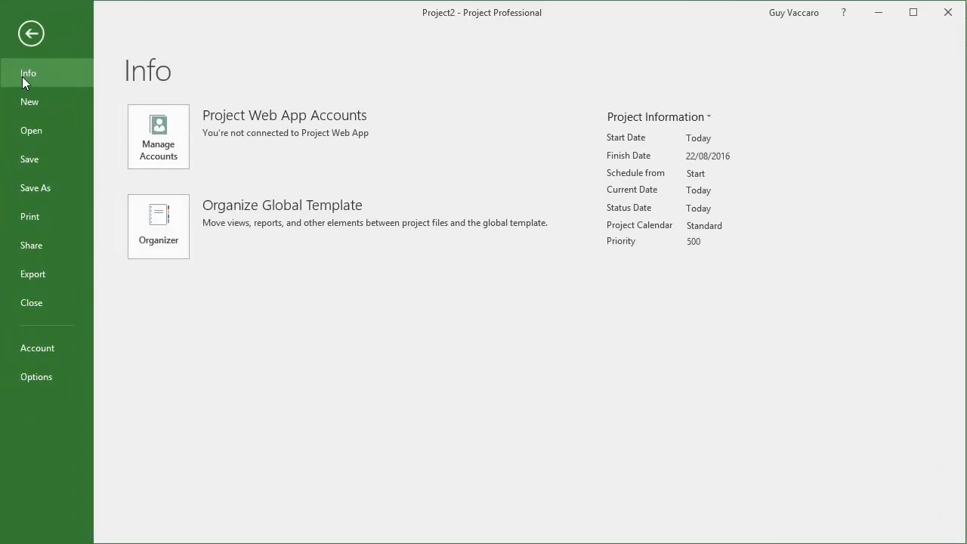
left_click(157, 242)
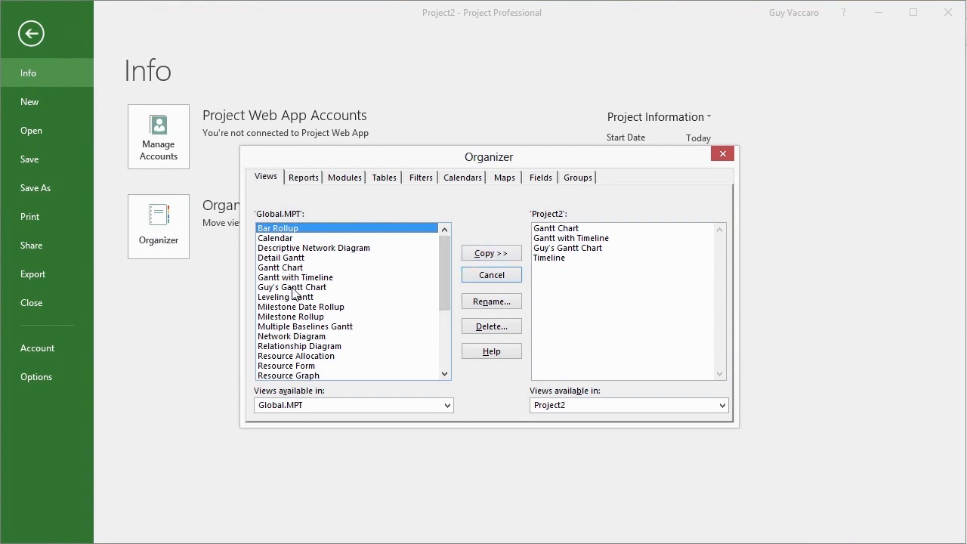
left_click(555, 406)
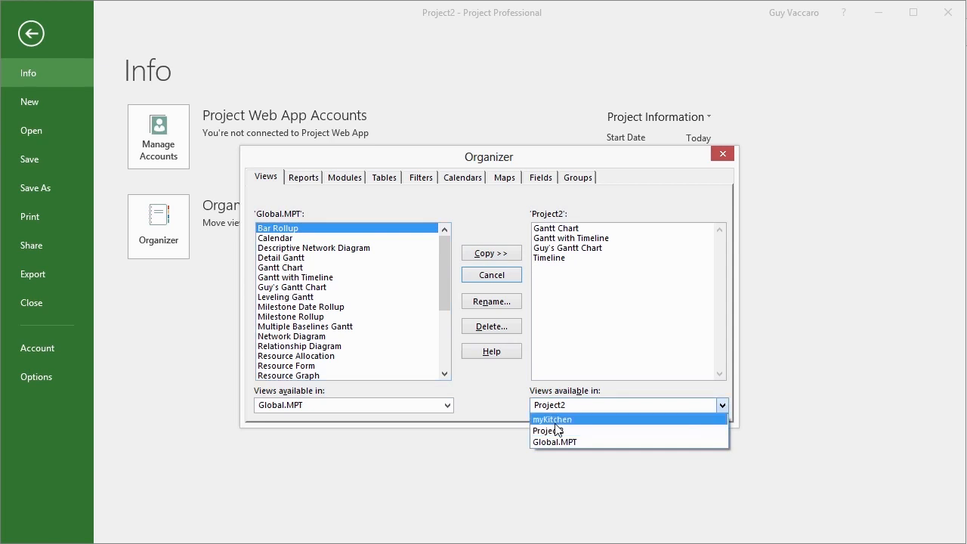
left_click(559, 420)
left_click(576, 268)
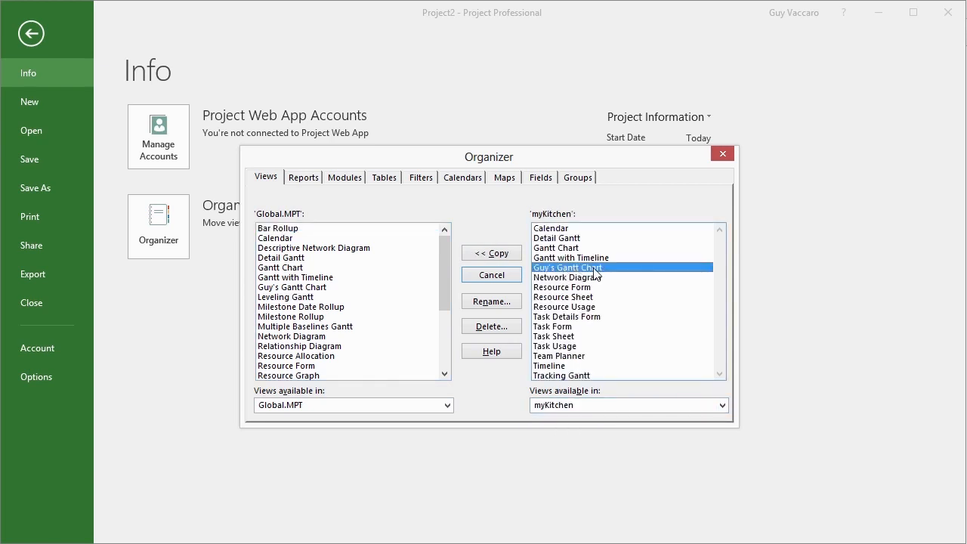
left_click(498, 254)
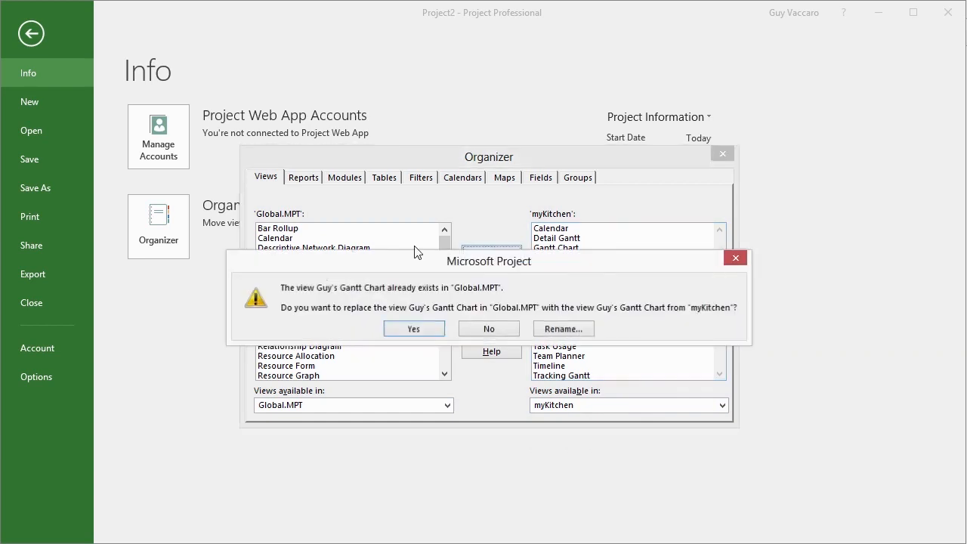
left_click(416, 329)
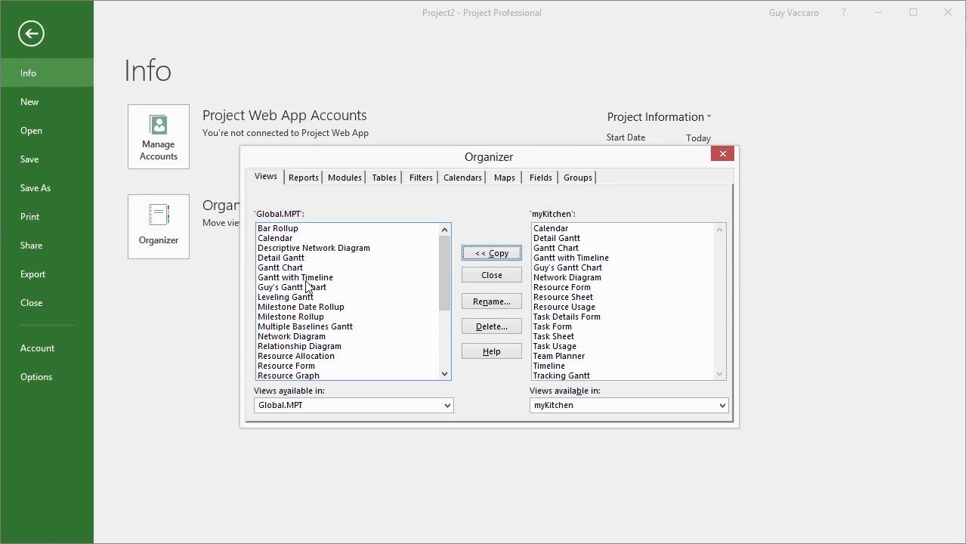
left_click(492, 275)
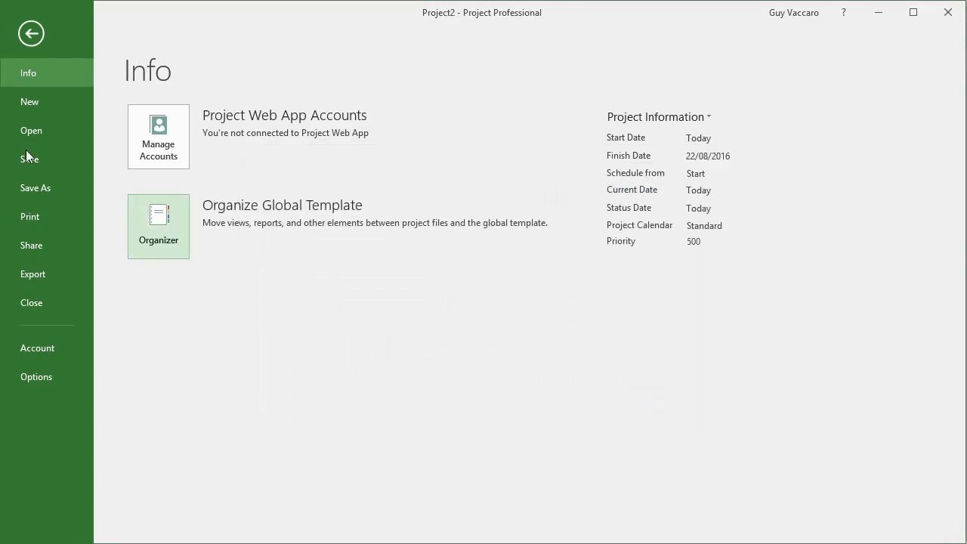
- Return to the Project2 schedule and close that project without saving its changes
left_click(30, 34)
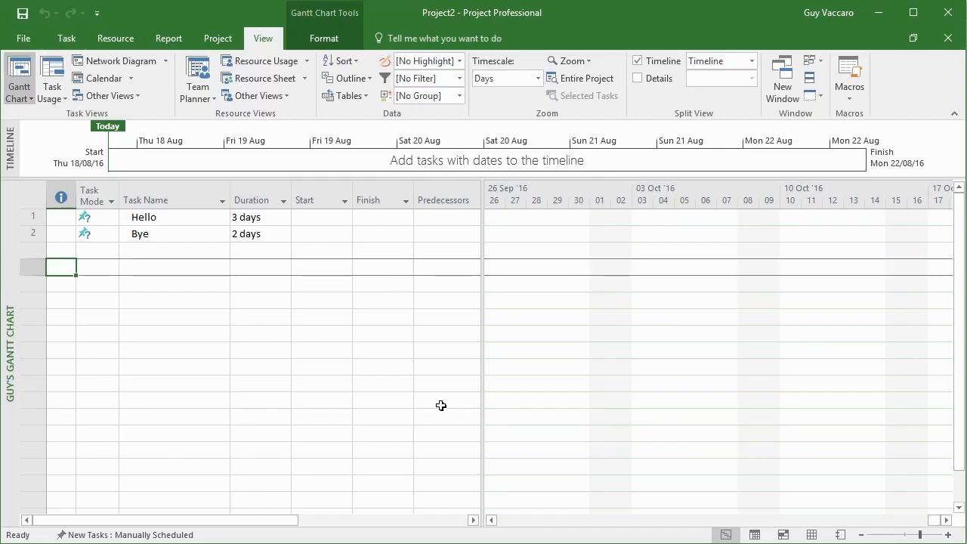
key("ctrl+w")
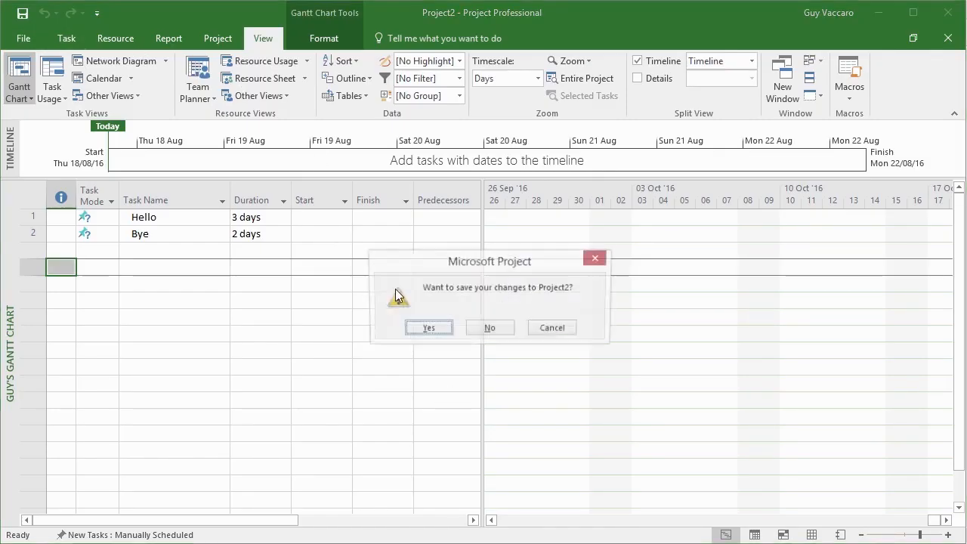
left_click(489, 329)
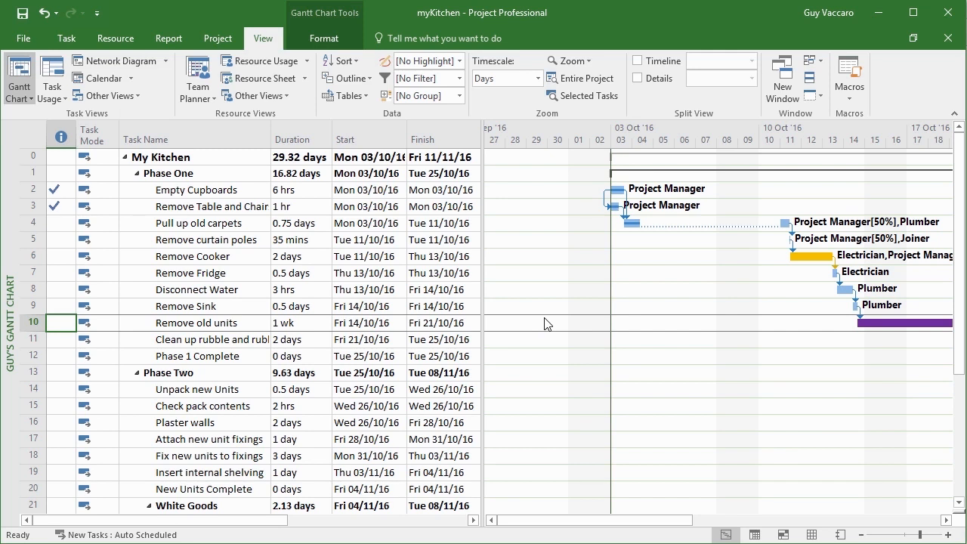
- Set the myKitchen chart's timescale to quarter days, bring the tasks starting Mon 03 Oct into view, and save the project
right_click(646, 273)
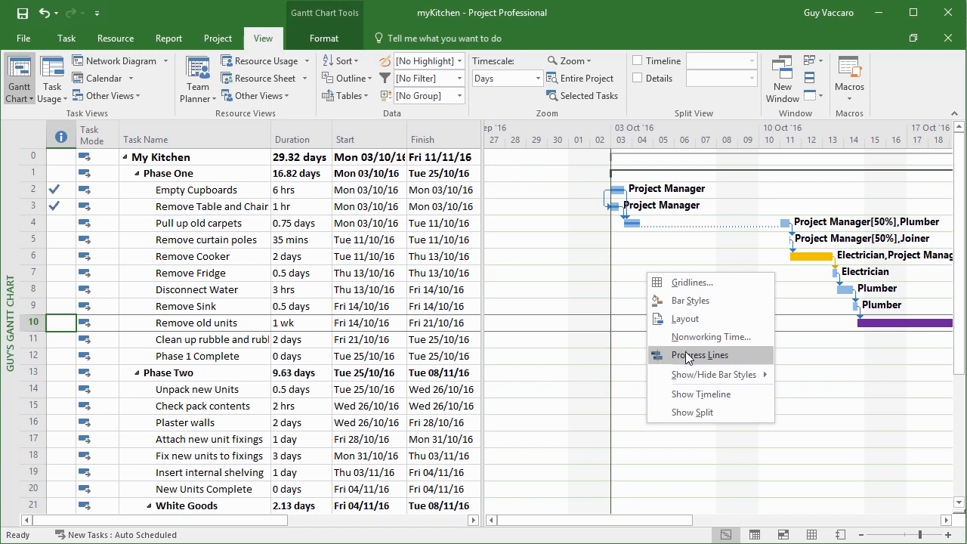
left_click(948, 535)
left_click(948, 535)
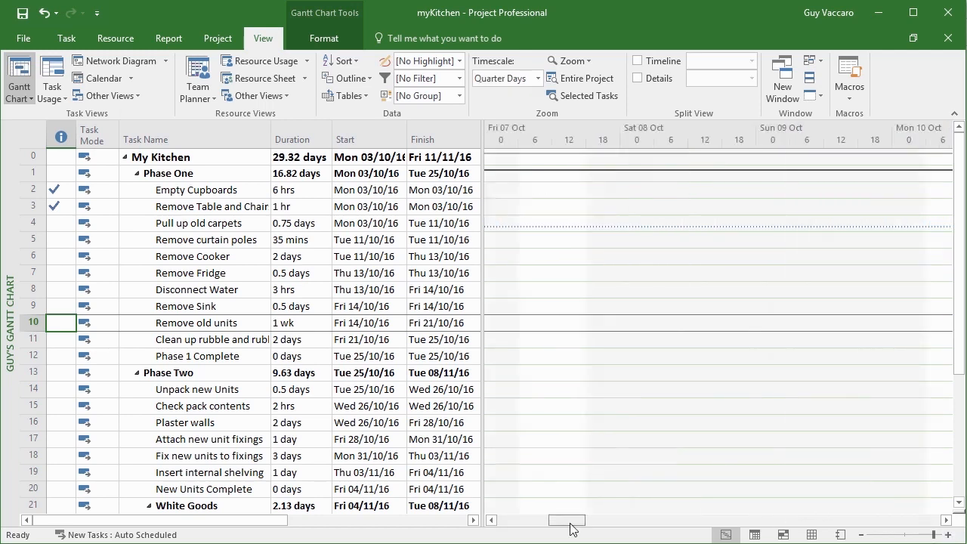
left_click_drag(539, 523, 517, 522)
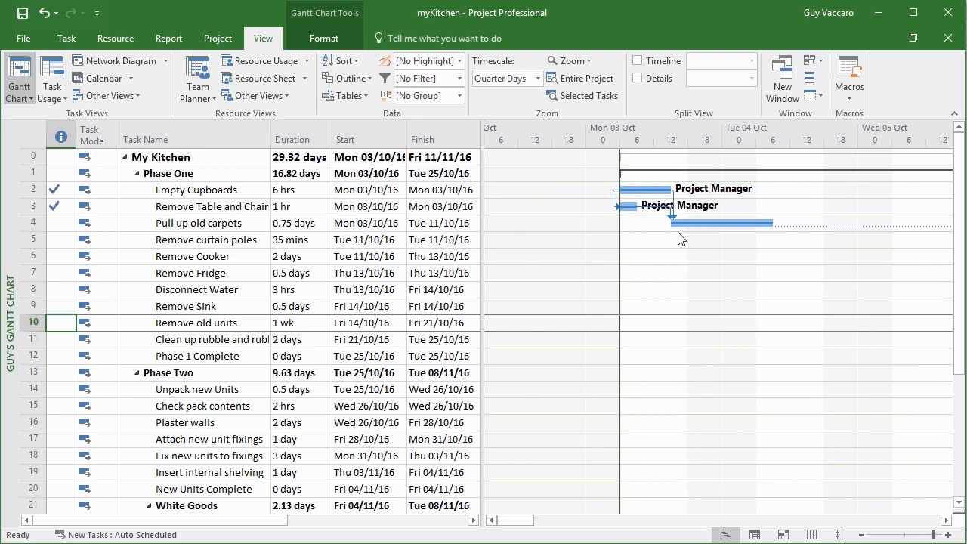
left_click(23, 13)
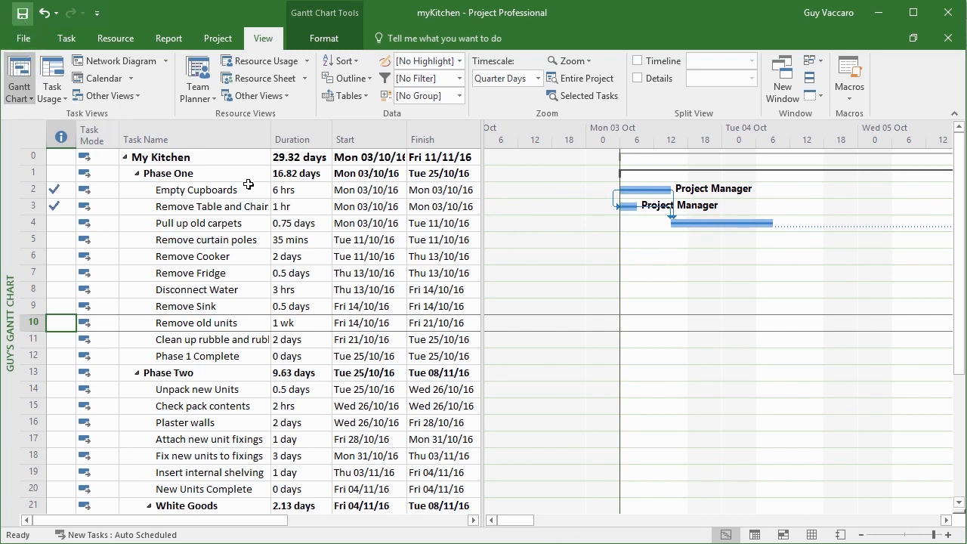